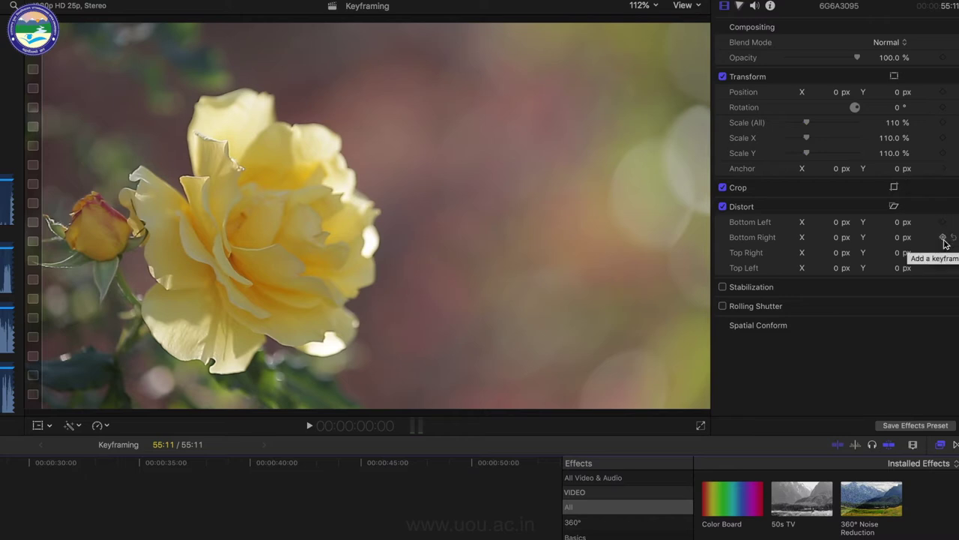
- Set the rose clip's Scale (All) to 102%, down from 110%
{"action": "type", "text": "1310"}
{"action": "key", "text": "Return"}
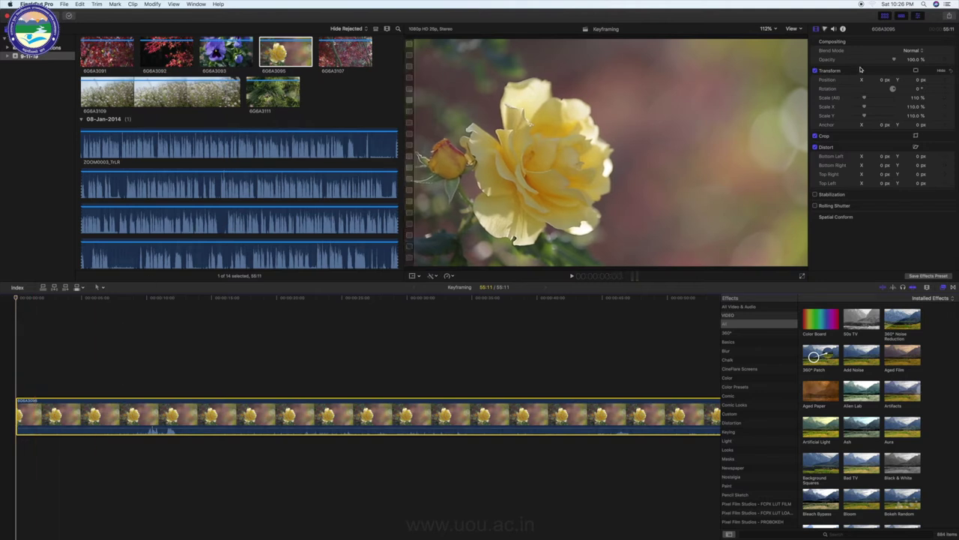
{"action": "left_click_drag", "start_coordinate": [863, 98], "coordinate": [851, 98]}
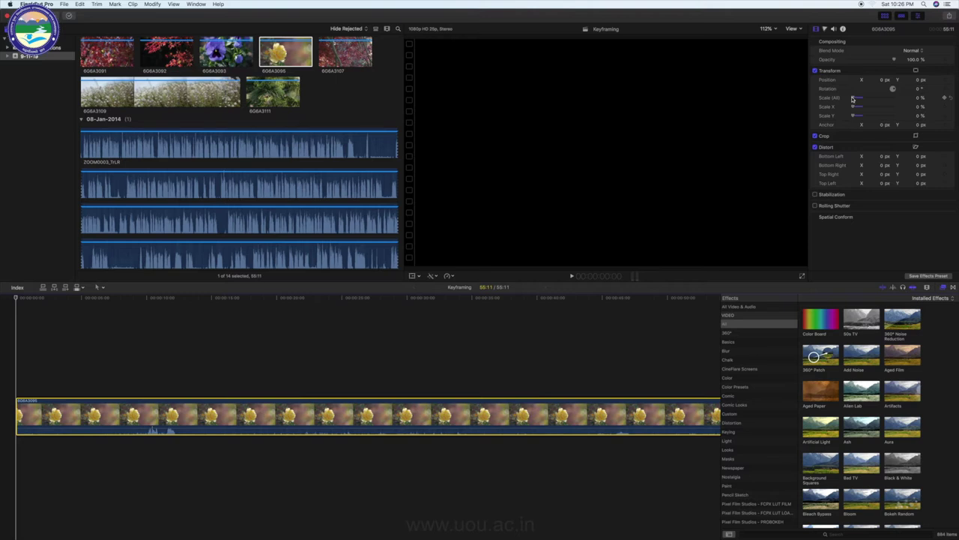
{"action": "left_click_drag", "start_coordinate": [853, 99], "coordinate": [863, 99]}
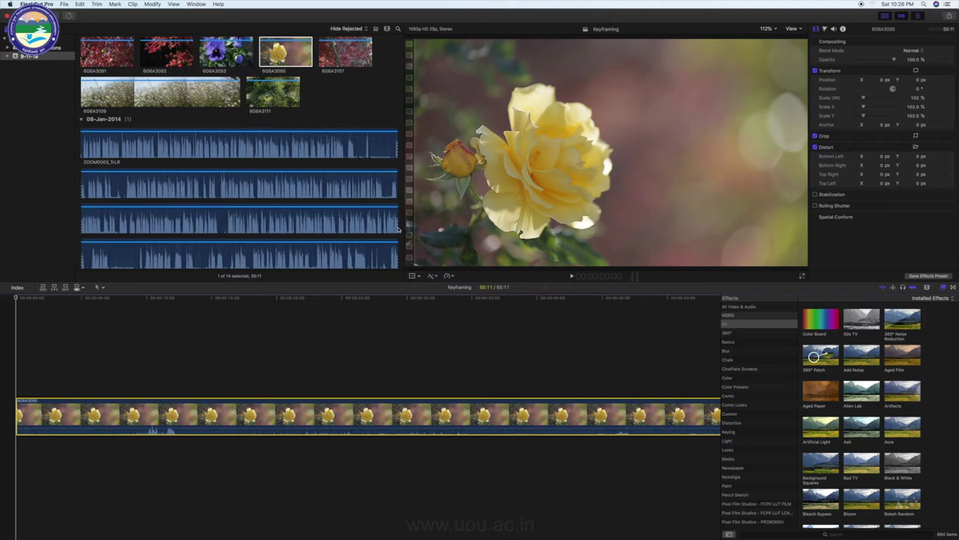
- Scrub through the rose clip and bring the playhead back to the timeline start
{"action": "mouse_move", "coordinate": [16, 297]}
{"action": "left_mouse_down"}
{"action": "mouse_move", "coordinate": [43, 299]}
{"action": "mouse_move", "coordinate": [12, 299]}
{"action": "left_mouse_up"}
{"action": "left_click_drag", "start_coordinate": [16, 298], "coordinate": [96, 300]}
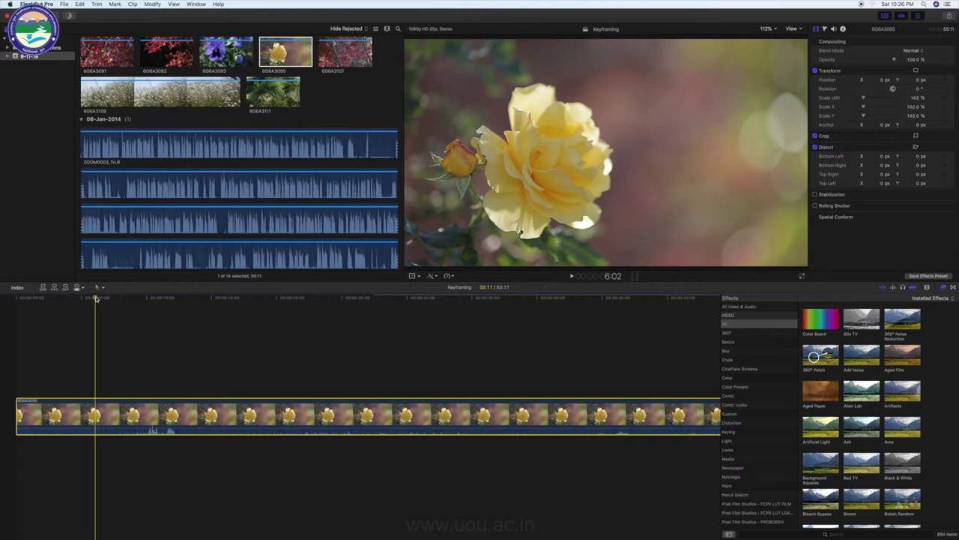
{"action": "left_click_drag", "start_coordinate": [95, 298], "coordinate": [16, 298]}
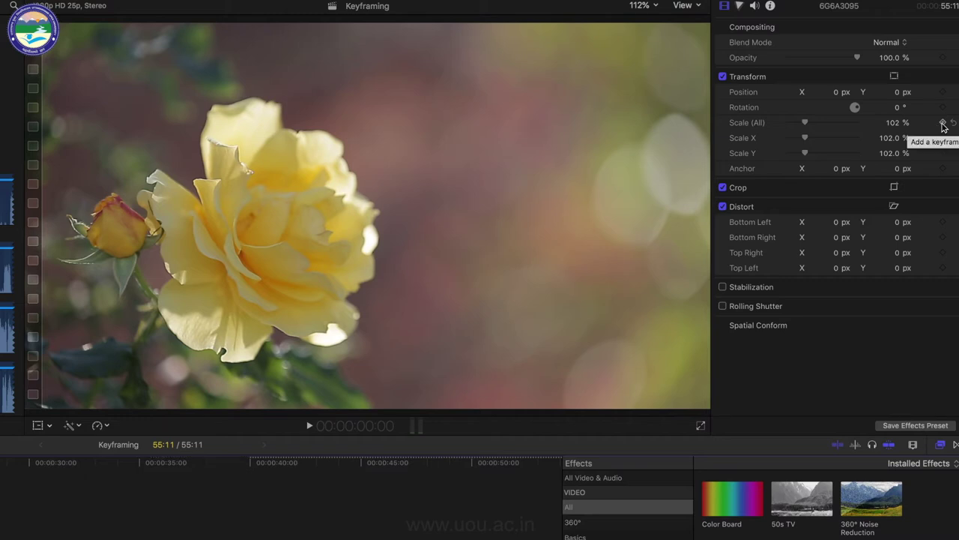
- Add a Scale keyframe at the clip's start with the scale at 0%
{"action": "left_click", "coordinate": [943, 123]}
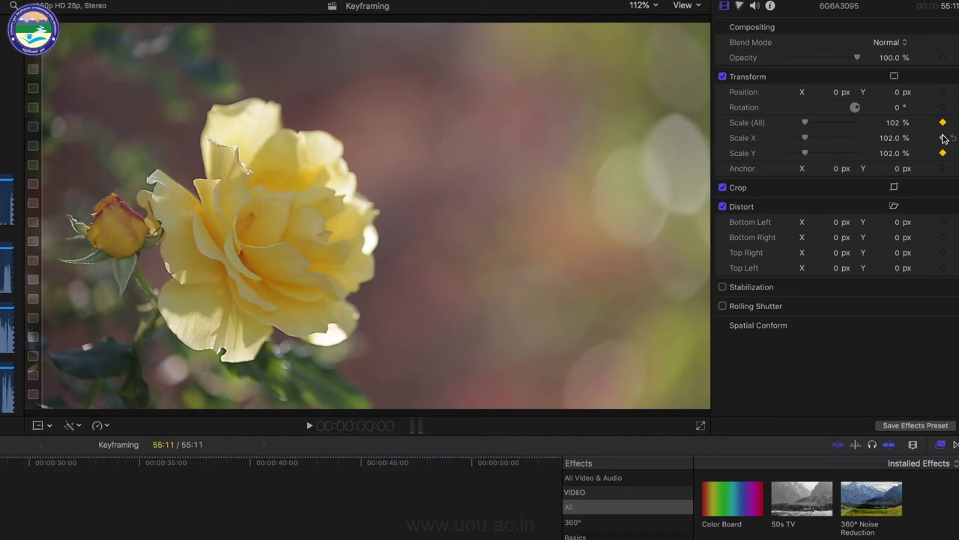
{"action": "left_click", "coordinate": [943, 137]}
{"action": "left_click_drag", "start_coordinate": [805, 125], "coordinate": [776, 127]}
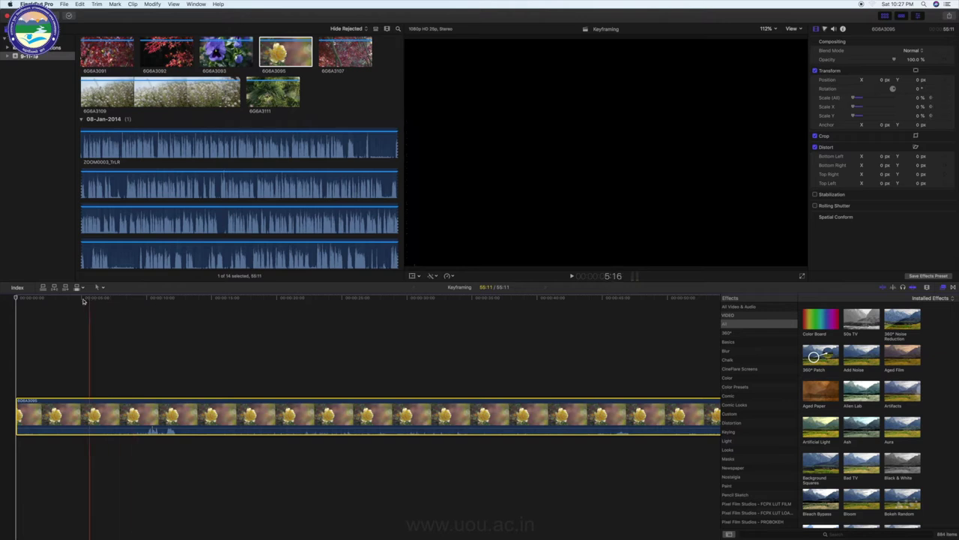
- Add a second Scale keyframe at 00:00:05:00 set to 100%
{"action": "left_click", "coordinate": [15, 299]}
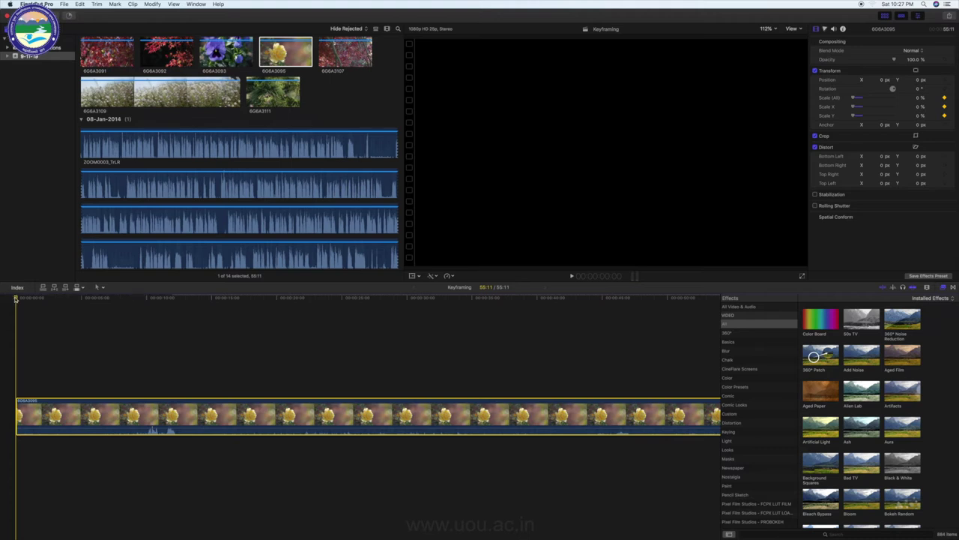
{"action": "mouse_move", "coordinate": [16, 299]}
{"action": "left_mouse_down"}
{"action": "mouse_move", "coordinate": [88, 300]}
{"action": "mouse_move", "coordinate": [79, 299]}
{"action": "left_mouse_up"}
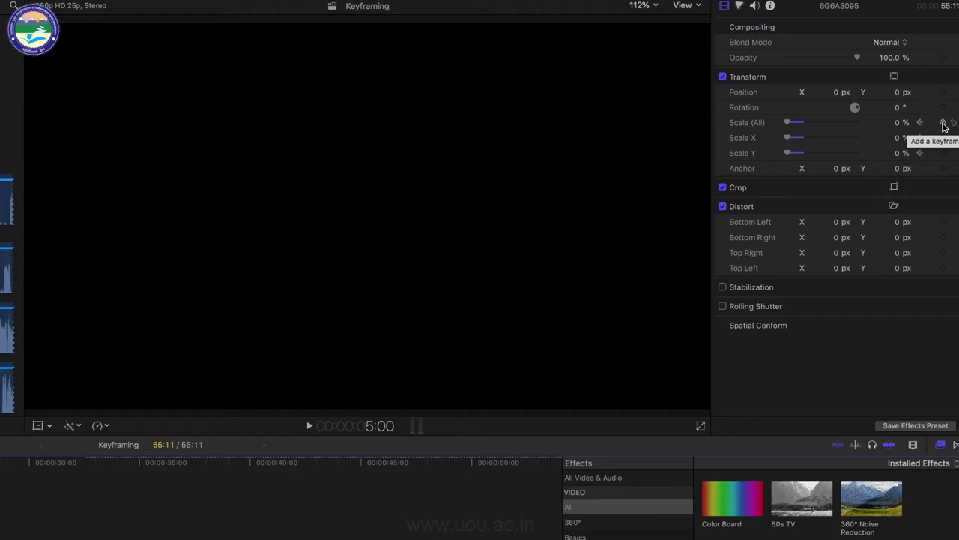
{"action": "left_click", "coordinate": [943, 124]}
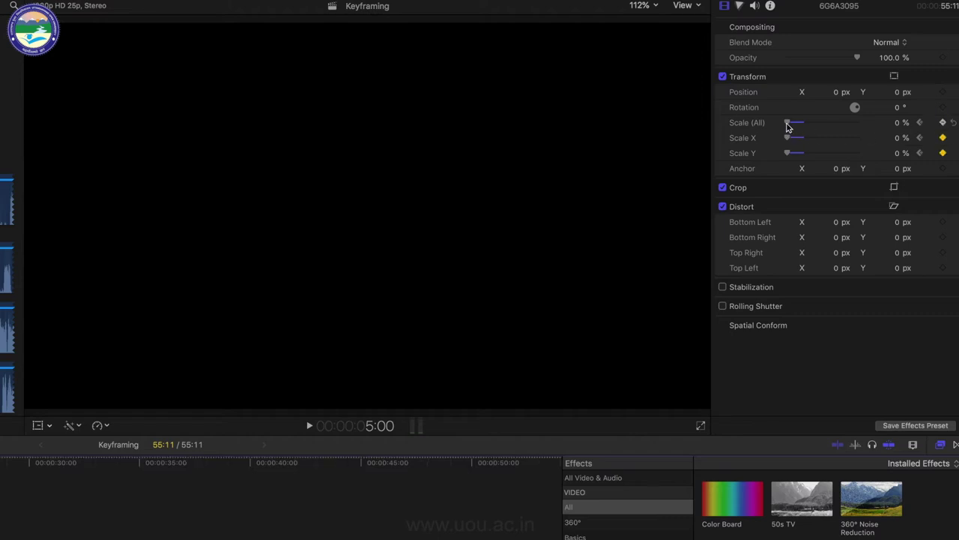
{"action": "left_click", "coordinate": [896, 123]}
{"action": "type", "text": "100"}
{"action": "key", "text": "Return"}
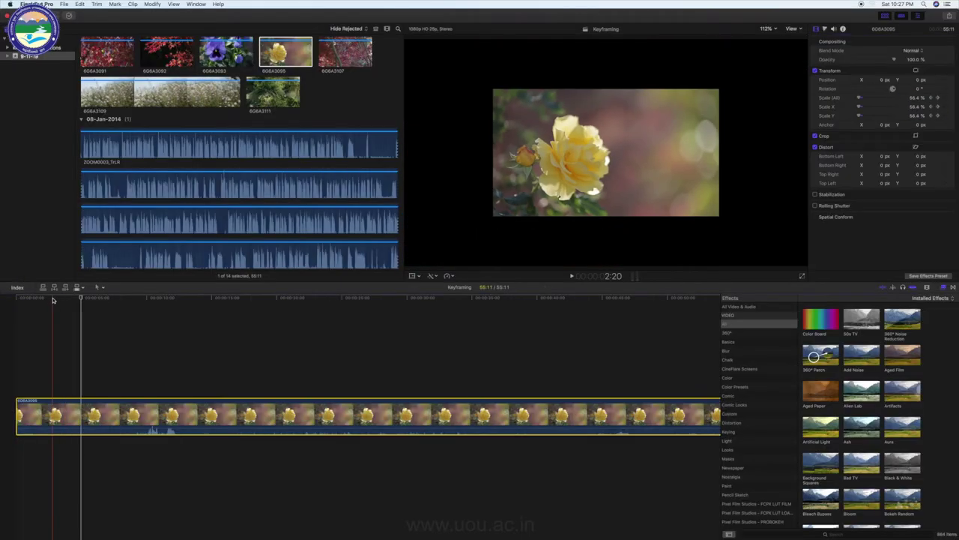
- Play the rose clip twice from the start to watch it scale from 0% to 100%
{"action": "key", "text": "Home"}
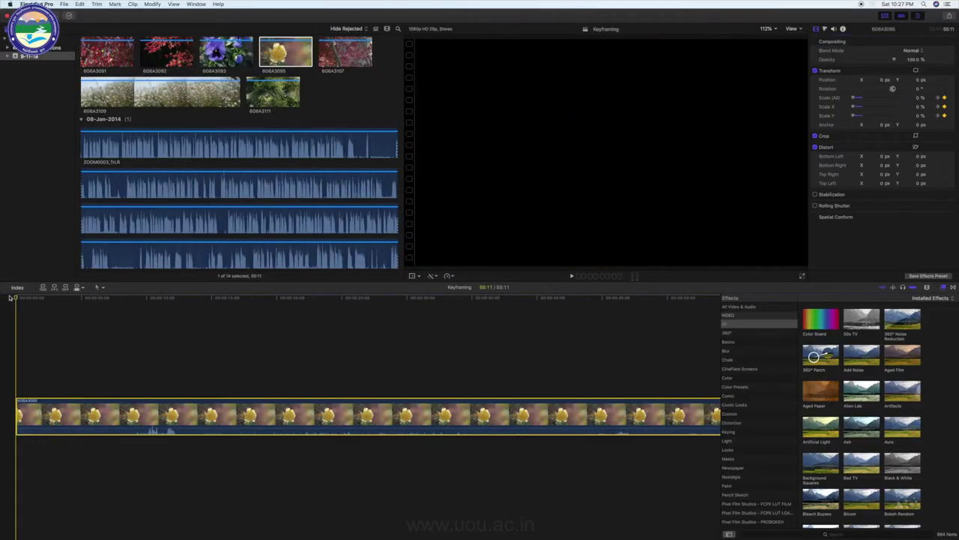
{"action": "key", "text": "space"}
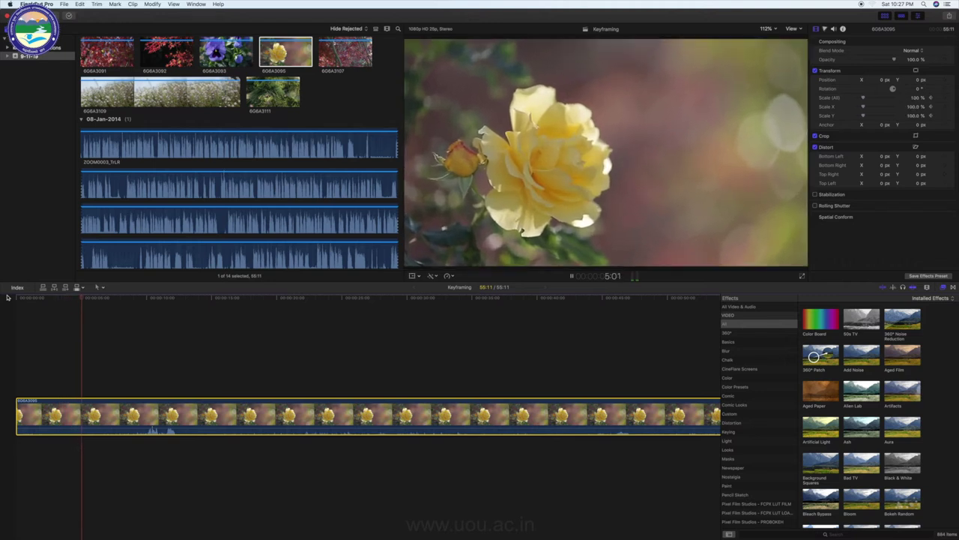
{"action": "key", "text": "space"}
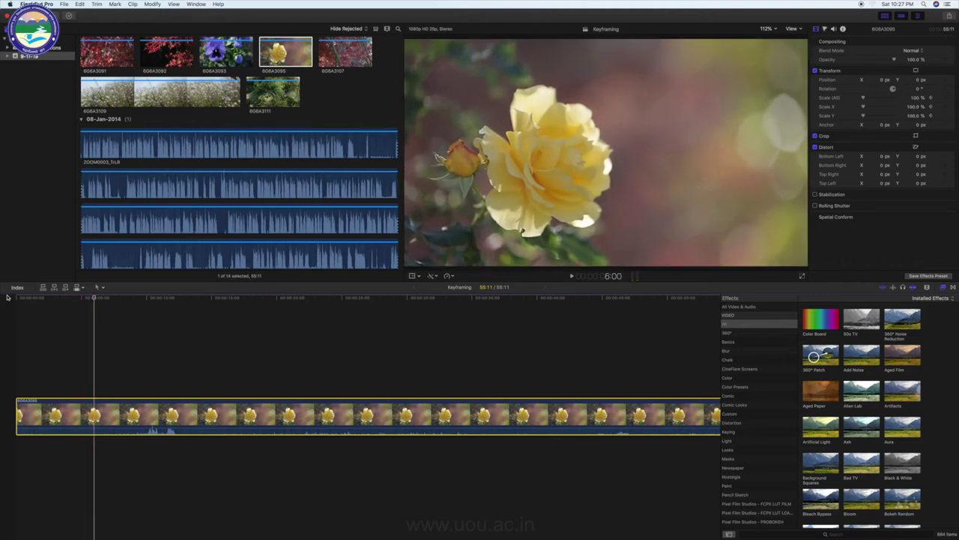
{"action": "left_click", "coordinate": [71, 298]}
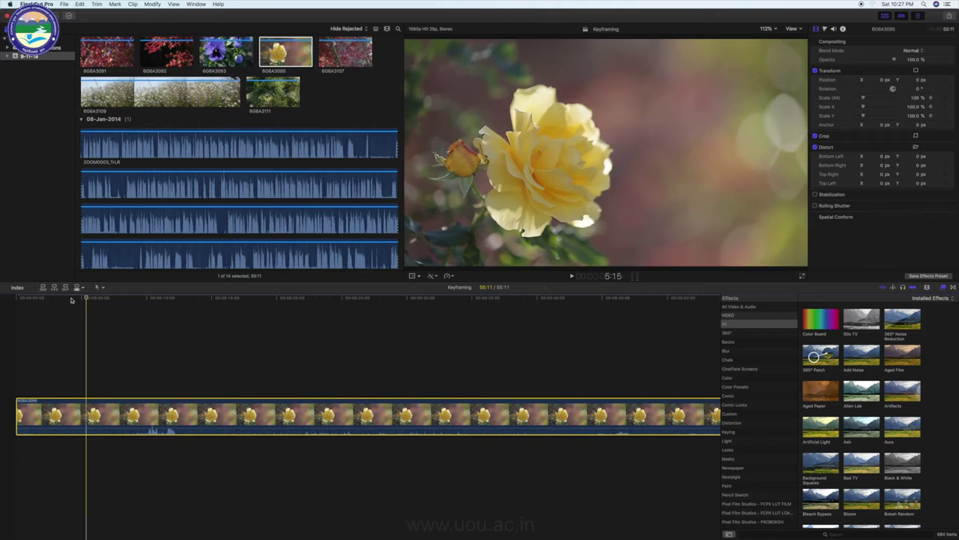
{"action": "left_click", "coordinate": [11, 299]}
{"action": "key", "text": "space"}
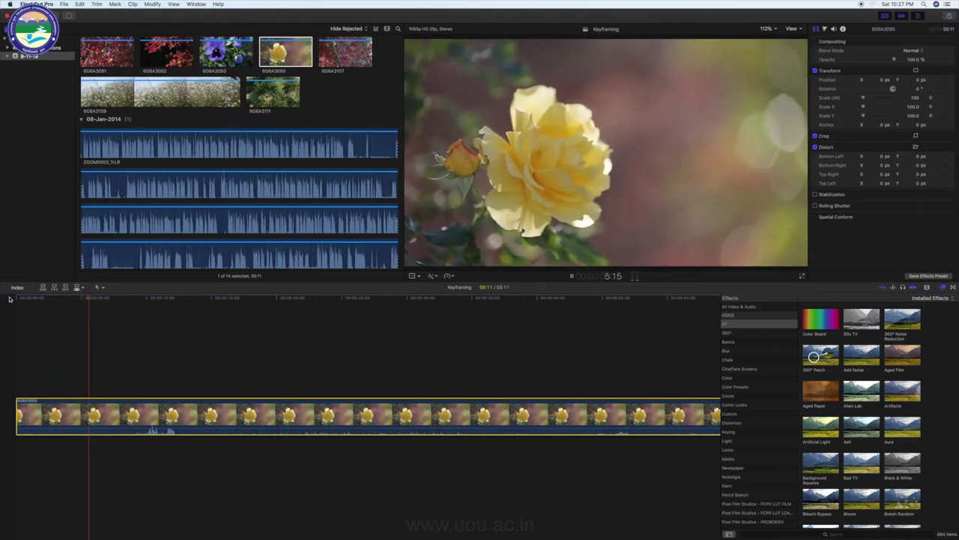
{"action": "key", "text": "space"}
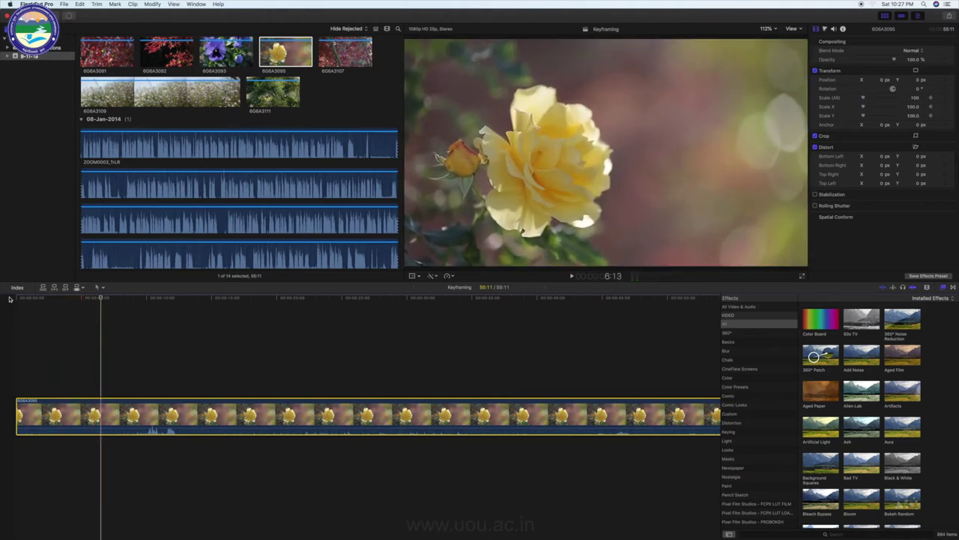
- Show the rose clip's Video Animation on the timeline and jump to the scale keyframe
{"action": "right_click", "coordinate": [116, 414]}
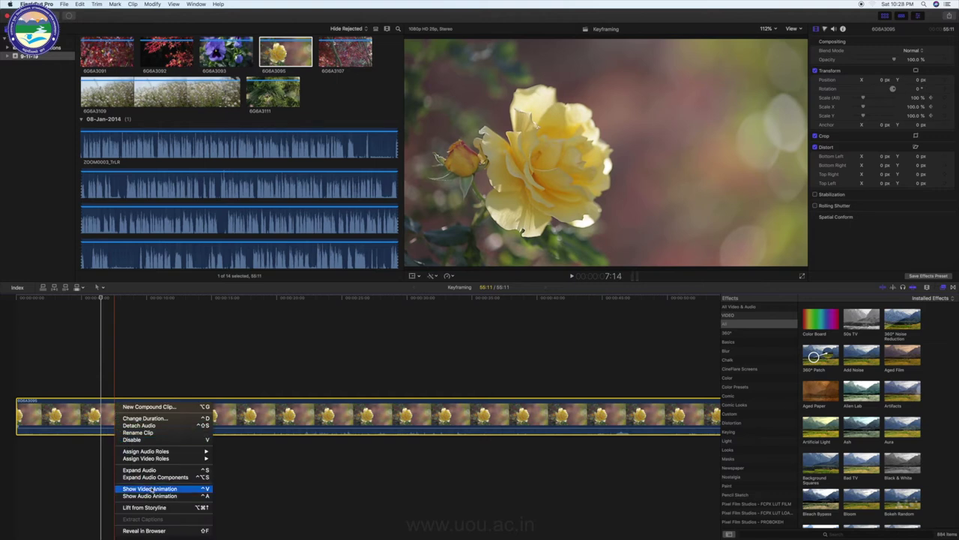
{"action": "left_click", "coordinate": [151, 488]}
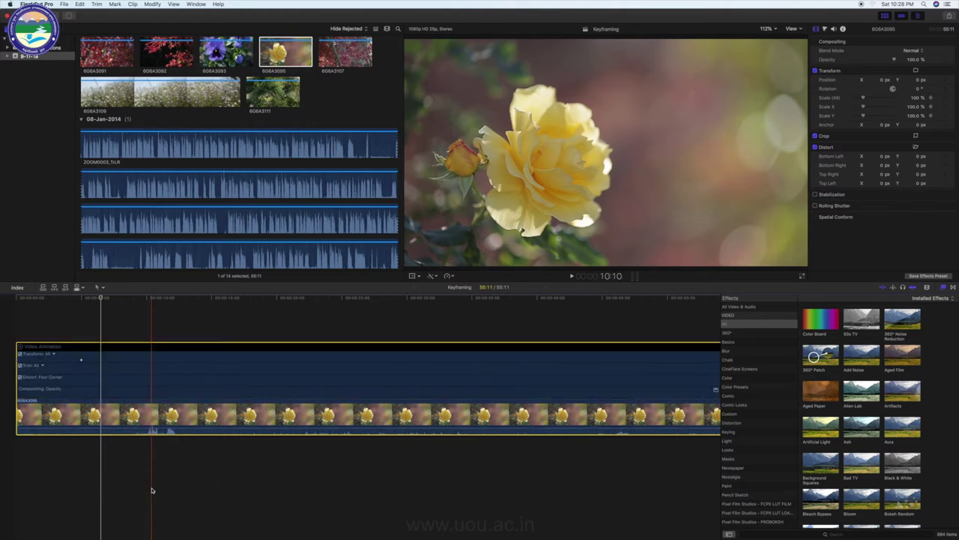
{"action": "left_click", "coordinate": [81, 300]}
{"action": "key", "text": "alt+apostrophe"}
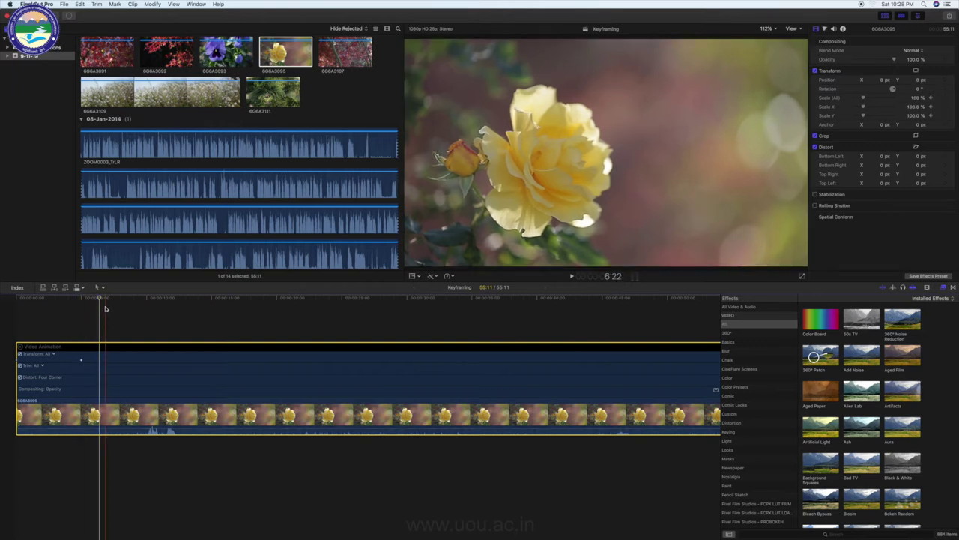
- Scrub around the zoom, then drag the full-size scale keyframe earlier to about two seconds
{"action": "left_click", "coordinate": [85, 299]}
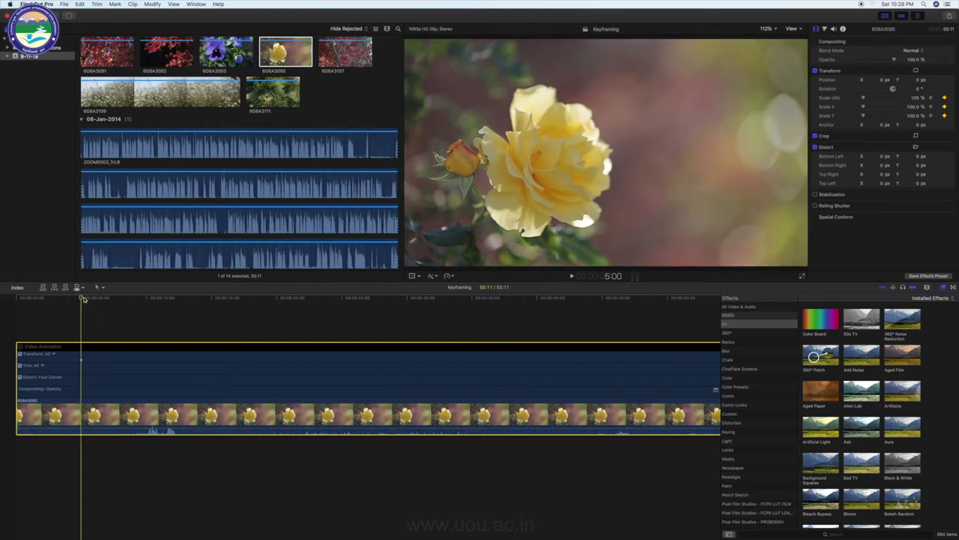
{"action": "left_click_drag", "start_coordinate": [81, 298], "coordinate": [73, 298]}
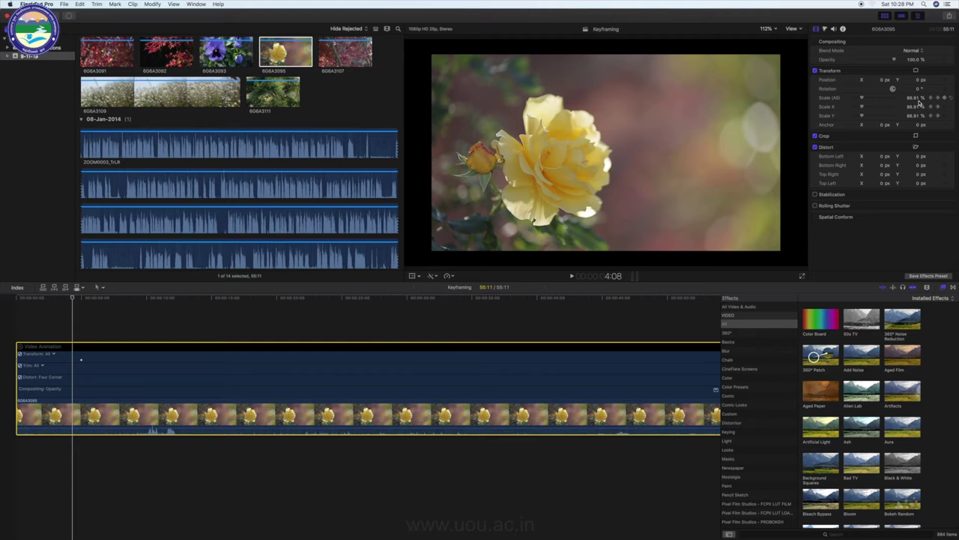
{"action": "left_click", "coordinate": [53, 299]}
{"action": "left_click_drag", "start_coordinate": [52, 298], "coordinate": [80, 299]}
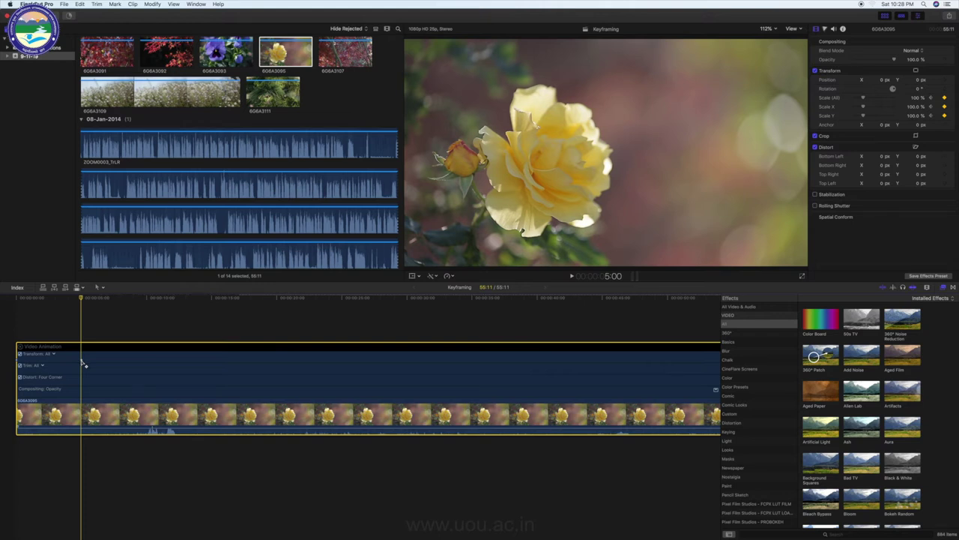
{"action": "left_click_drag", "start_coordinate": [81, 360], "coordinate": [50, 361]}
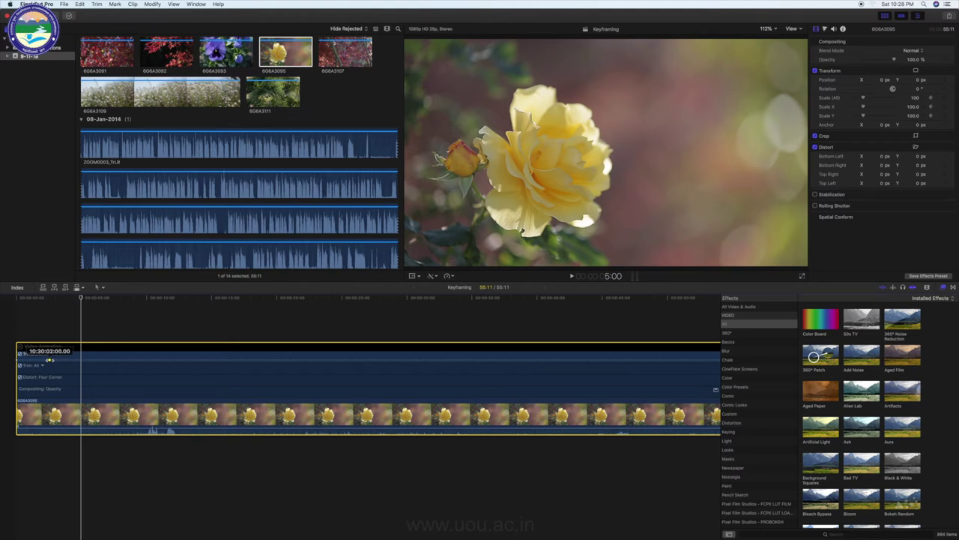
{"action": "left_click", "coordinate": [6, 299]}
{"action": "key", "text": "space"}
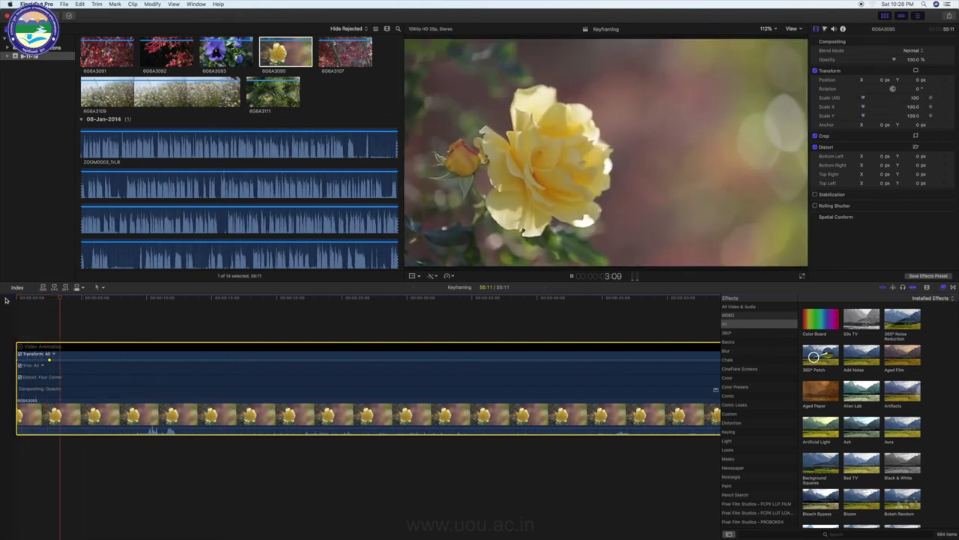
{"action": "left_click", "coordinate": [7, 299]}
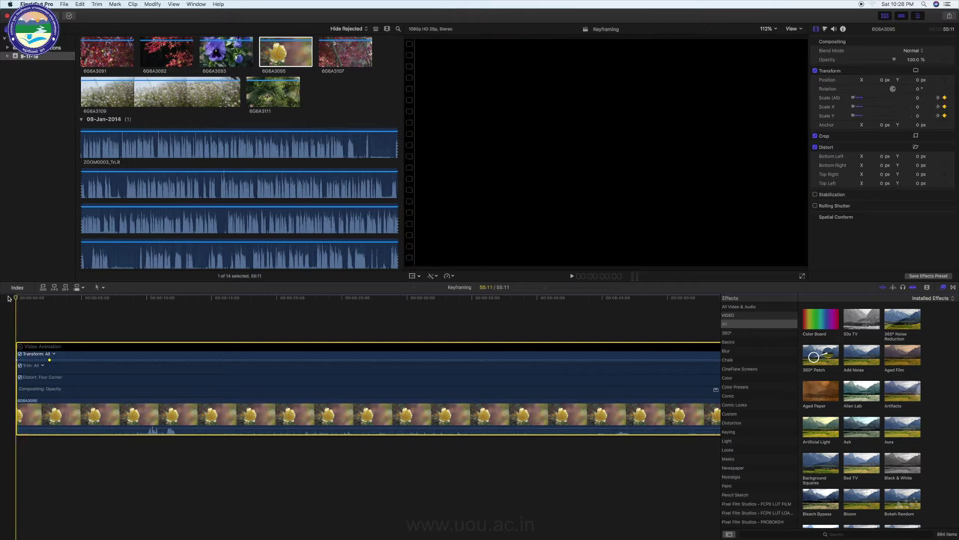
{"action": "key", "text": "space"}
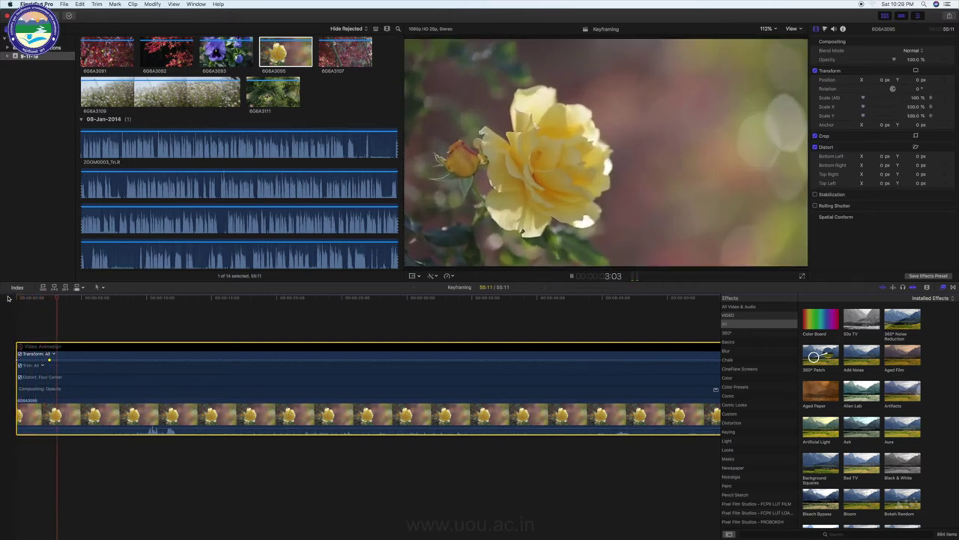
{"action": "key", "text": "space"}
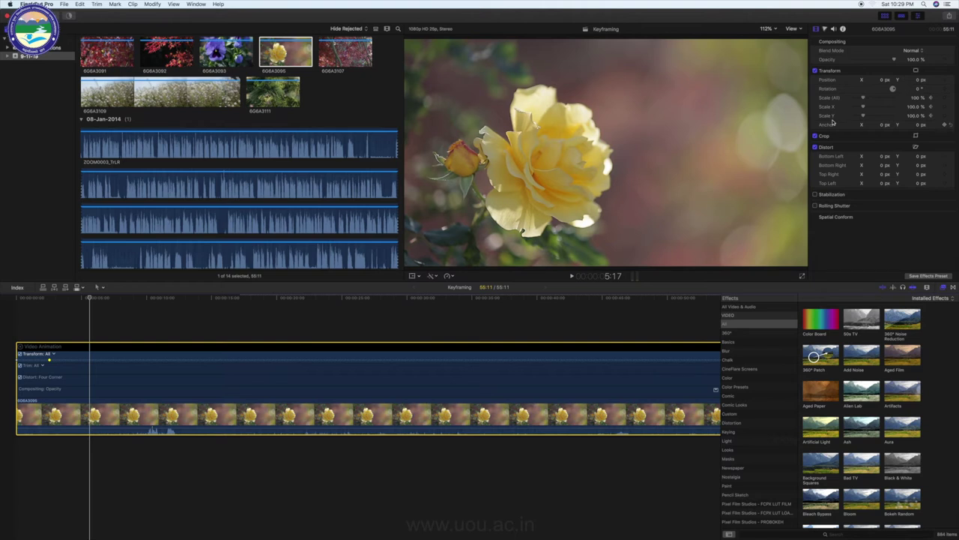
{"action": "left_click_drag", "start_coordinate": [90, 300], "coordinate": [147, 299]}
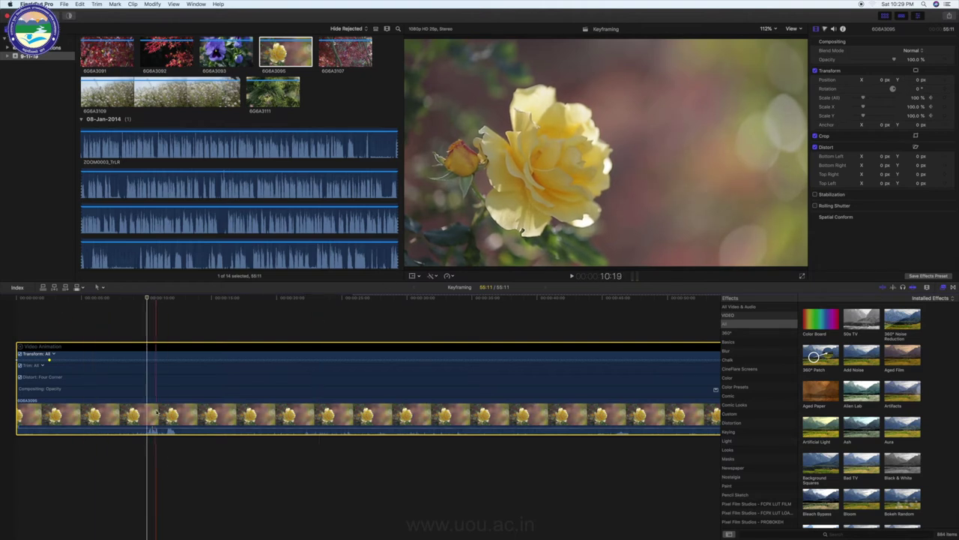
{"action": "left_click", "coordinate": [148, 377]}
{"action": "left_click_drag", "start_coordinate": [149, 297], "coordinate": [247, 297]}
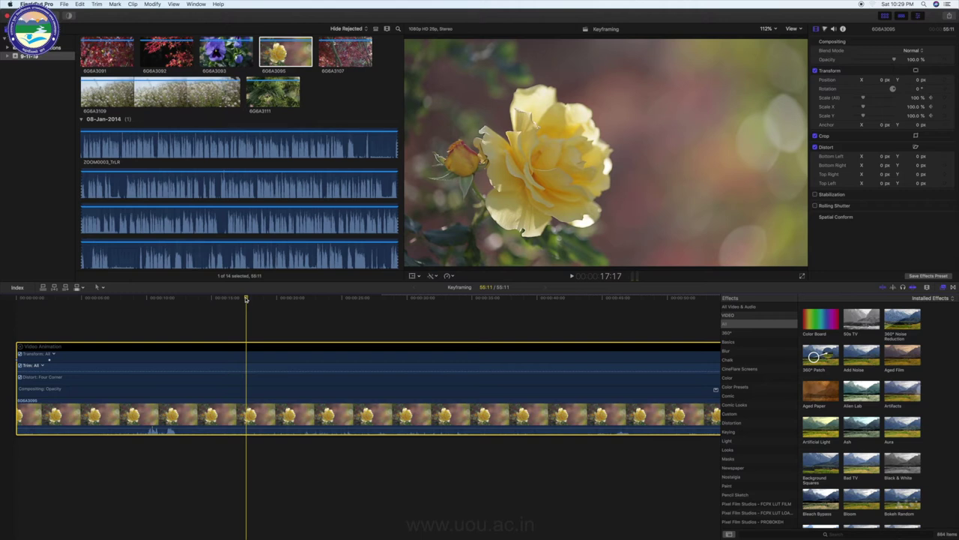
{"action": "left_click_drag", "start_coordinate": [246, 298], "coordinate": [166, 298]}
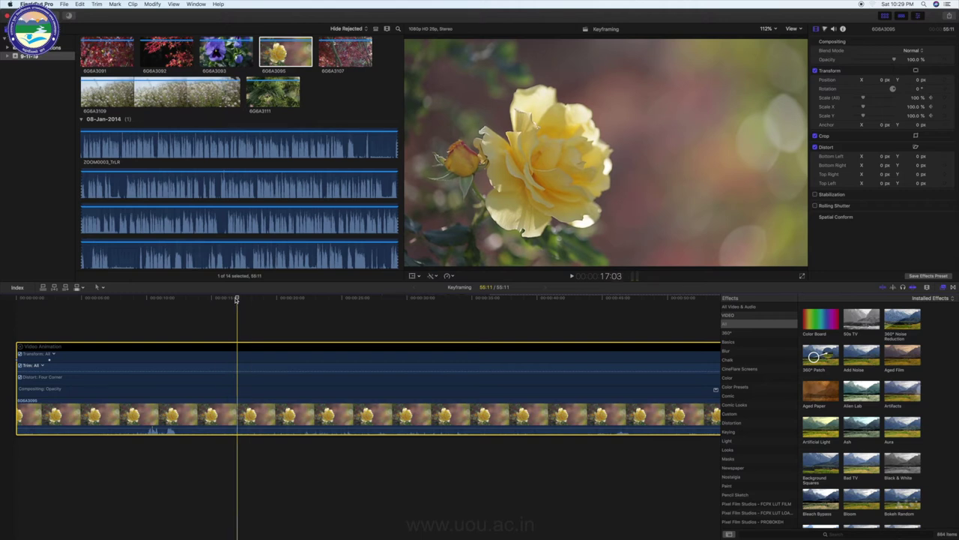
- Add Position keyframes on the rose clip at about 11 and 14 seconds
{"action": "left_click", "coordinate": [178, 356]}
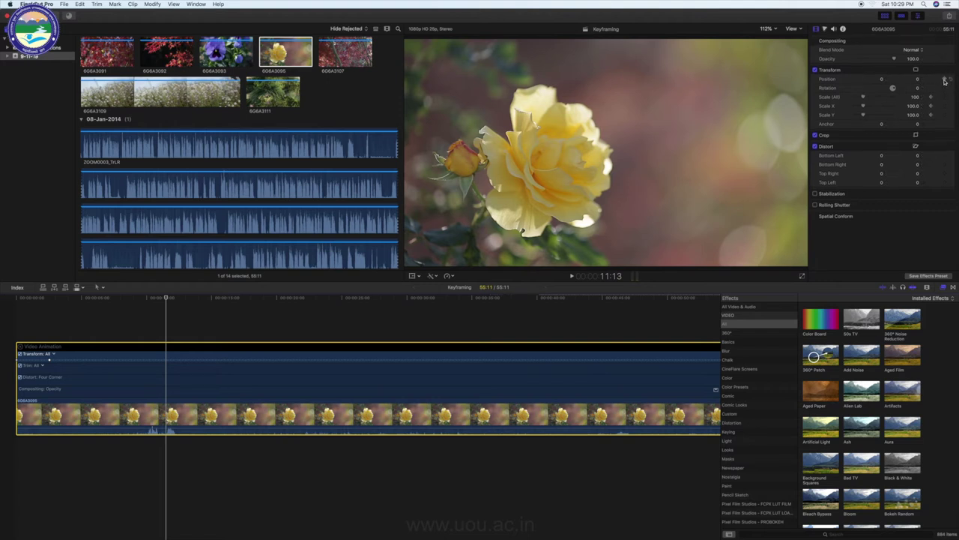
{"action": "left_click", "coordinate": [944, 80]}
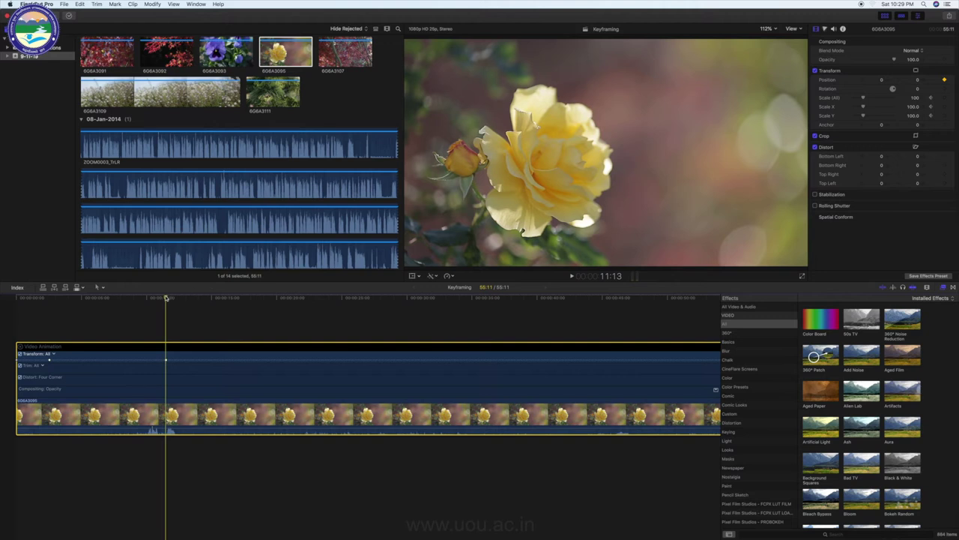
{"action": "left_click_drag", "start_coordinate": [166, 299], "coordinate": [211, 302]}
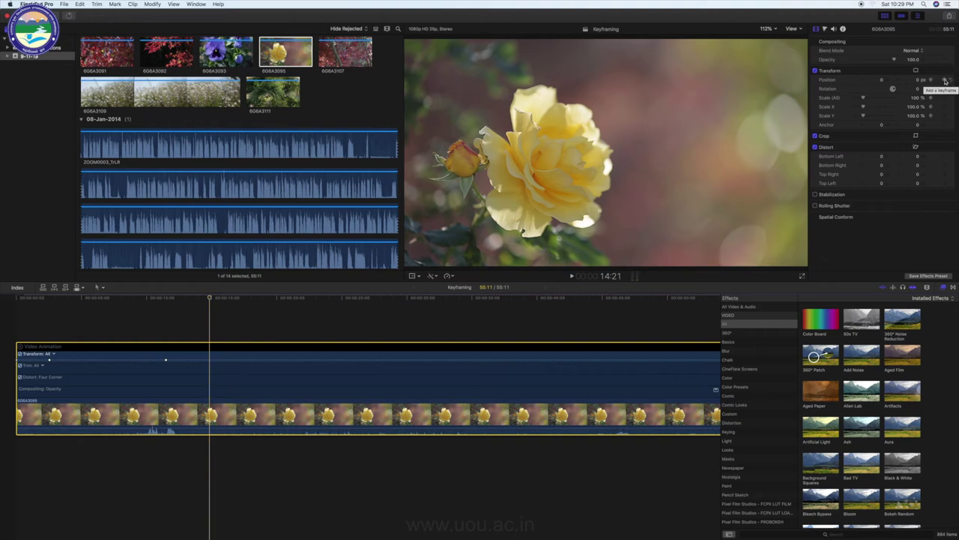
{"action": "left_click", "coordinate": [946, 80]}
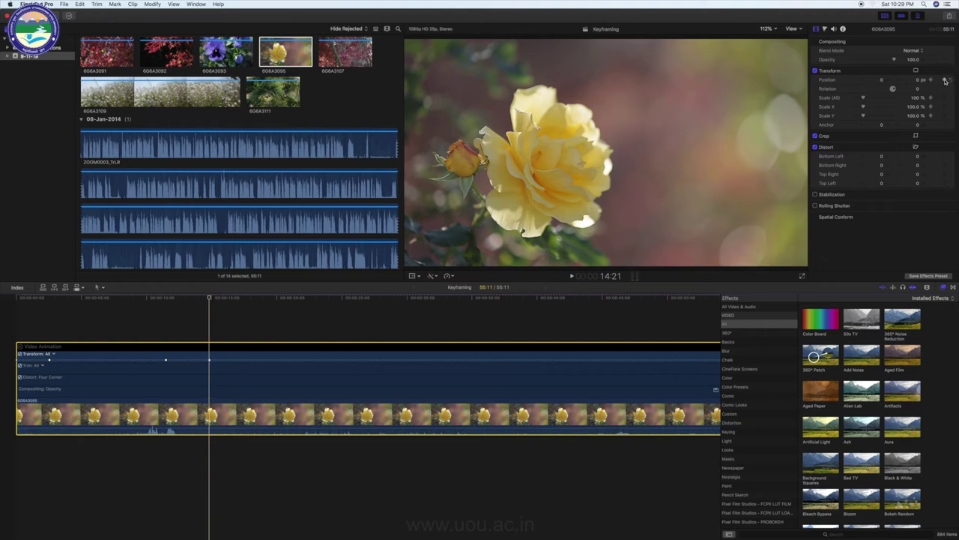
- Drag the rose image upward in the viewer to about -30.9, 375 px and play it back
{"action": "left_click", "coordinate": [412, 277]}
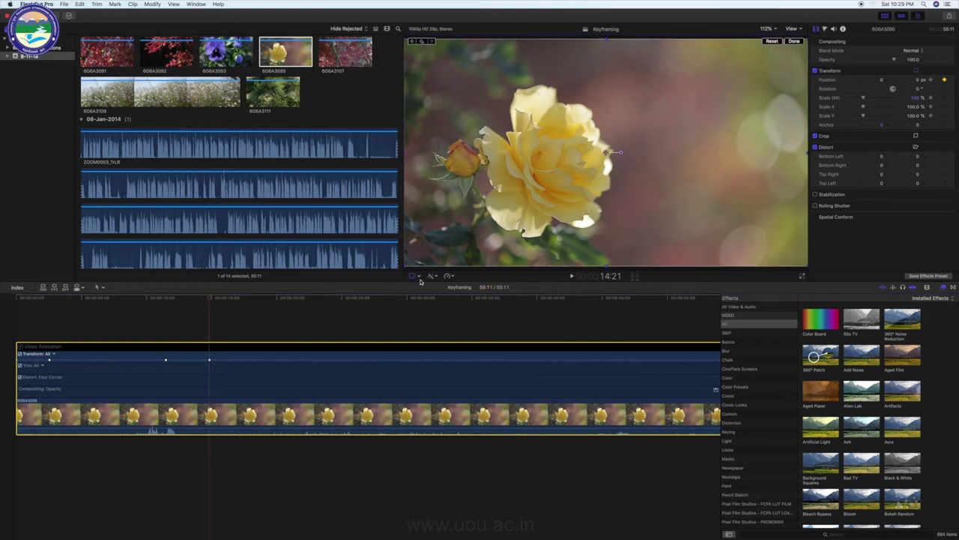
{"action": "left_click_drag", "start_coordinate": [564, 237], "coordinate": [574, 173]}
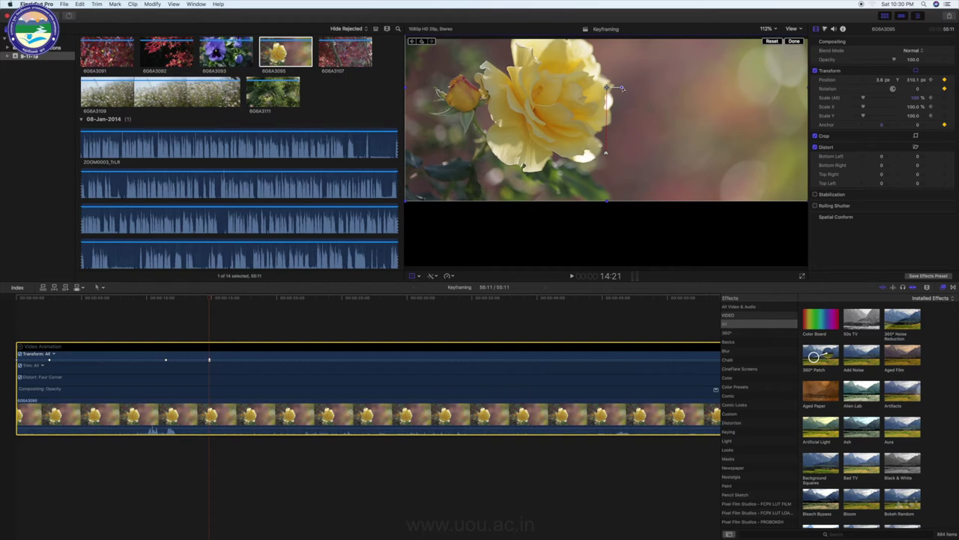
{"action": "left_click_drag", "start_coordinate": [608, 88], "coordinate": [548, 97]}
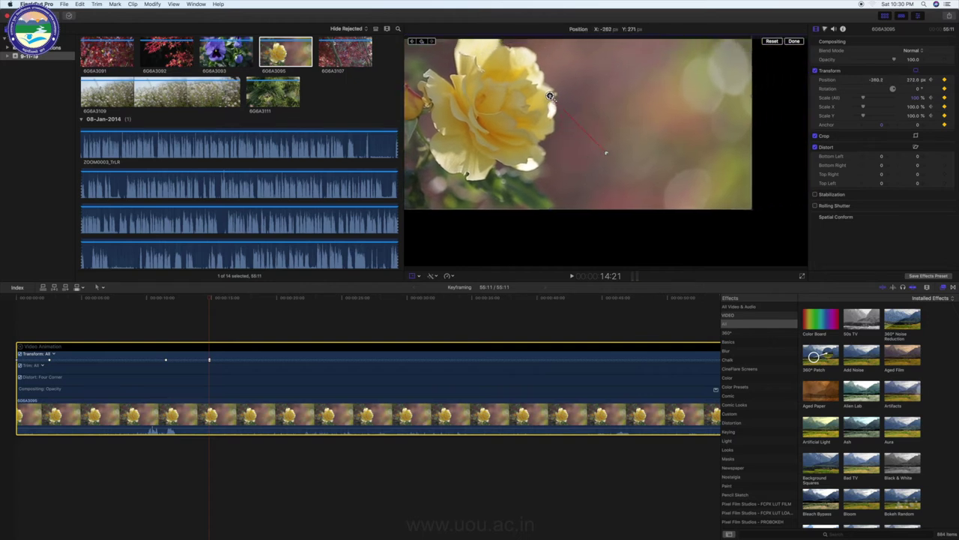
{"action": "mouse_move", "coordinate": [551, 98]}
{"action": "left_mouse_down"}
{"action": "mouse_move", "coordinate": [682, 111]}
{"action": "mouse_move", "coordinate": [600, 74]}
{"action": "left_mouse_up"}
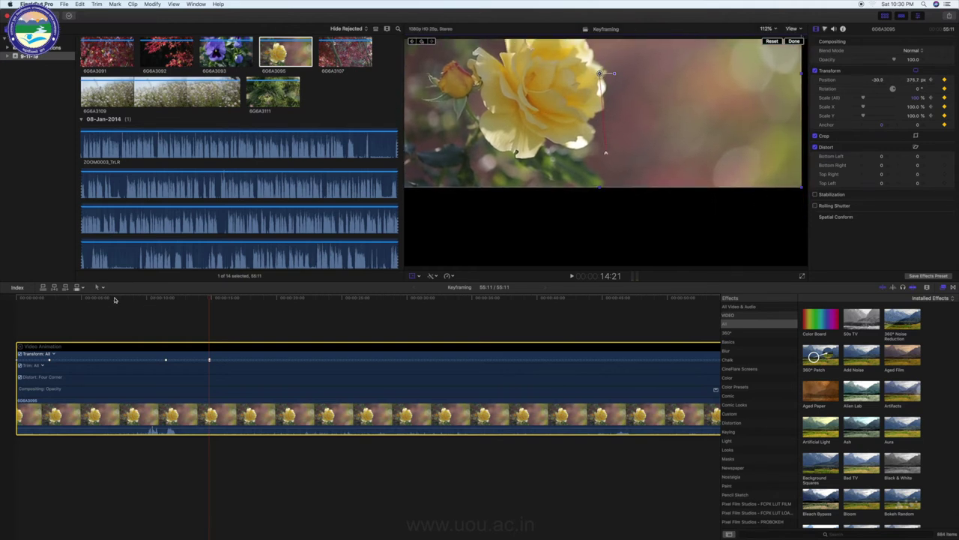
{"action": "left_click", "coordinate": [115, 299]}
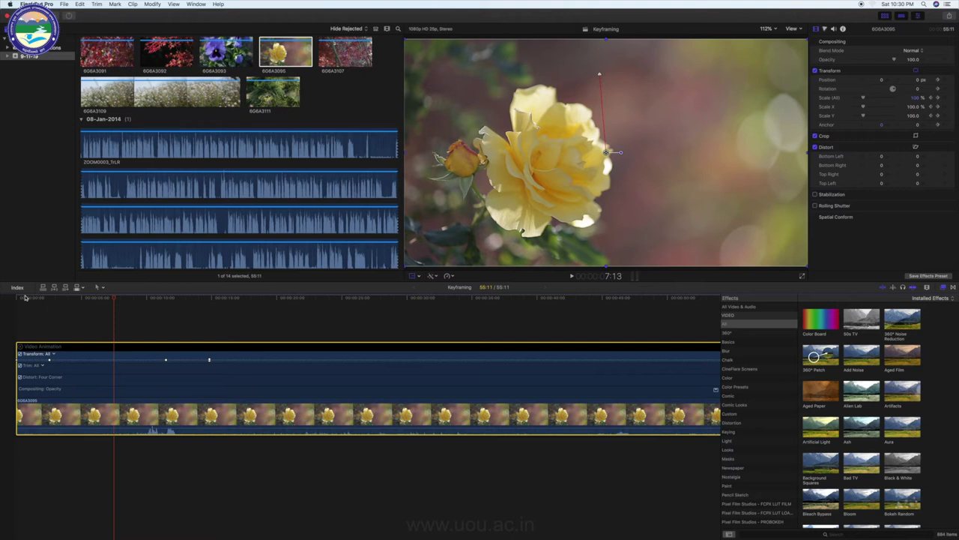
{"action": "left_click", "coordinate": [16, 298]}
{"action": "key", "text": "space"}
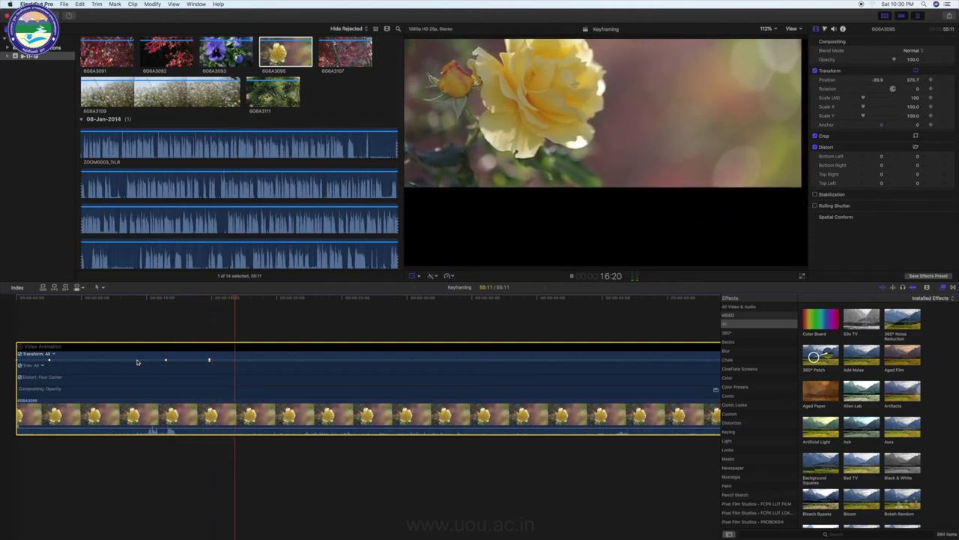
- Stop playback and reset the rose clip's Position to 0, 0
{"action": "key", "text": "space"}
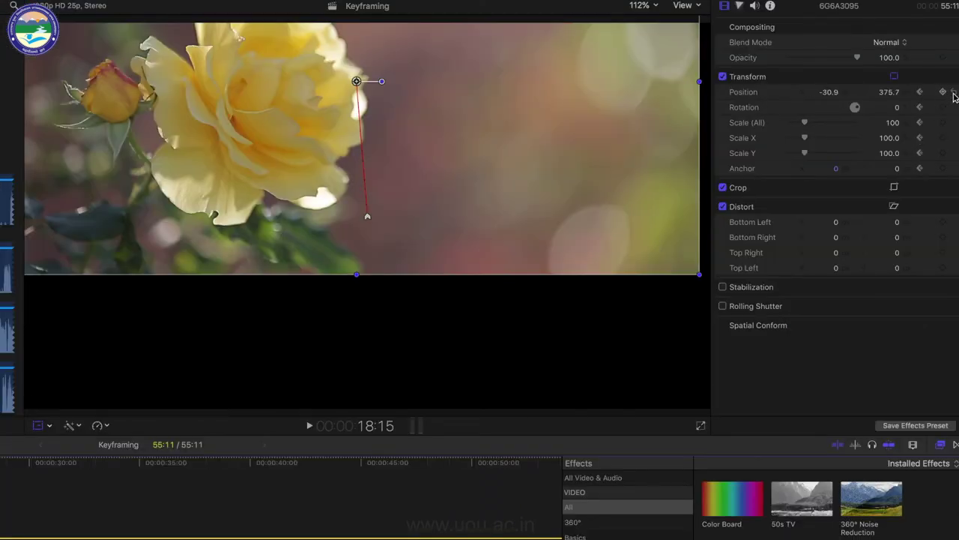
{"action": "left_click", "coordinate": [953, 93]}
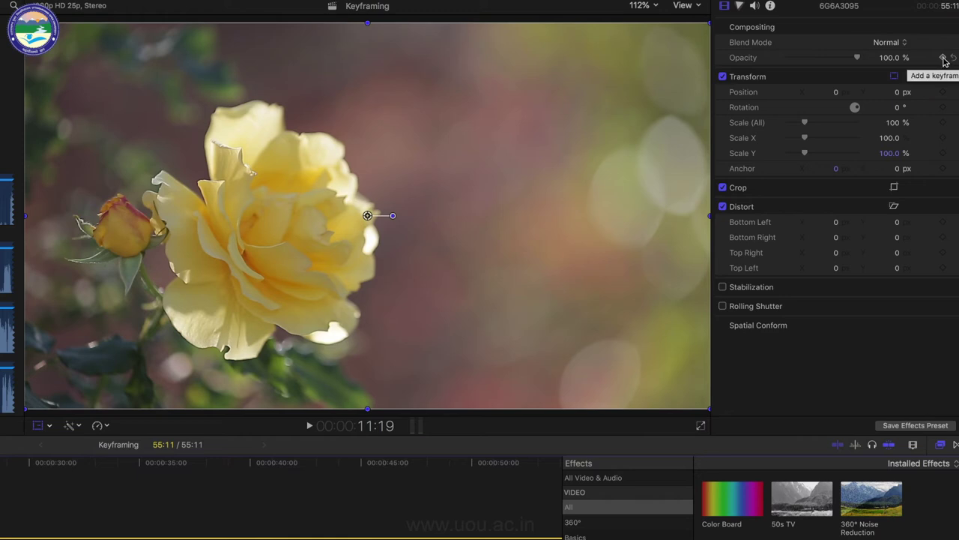
- Add an Opacity keyframe and fade the rose clip to 0% opacity at about 16 seconds
{"action": "left_click", "coordinate": [943, 59]}
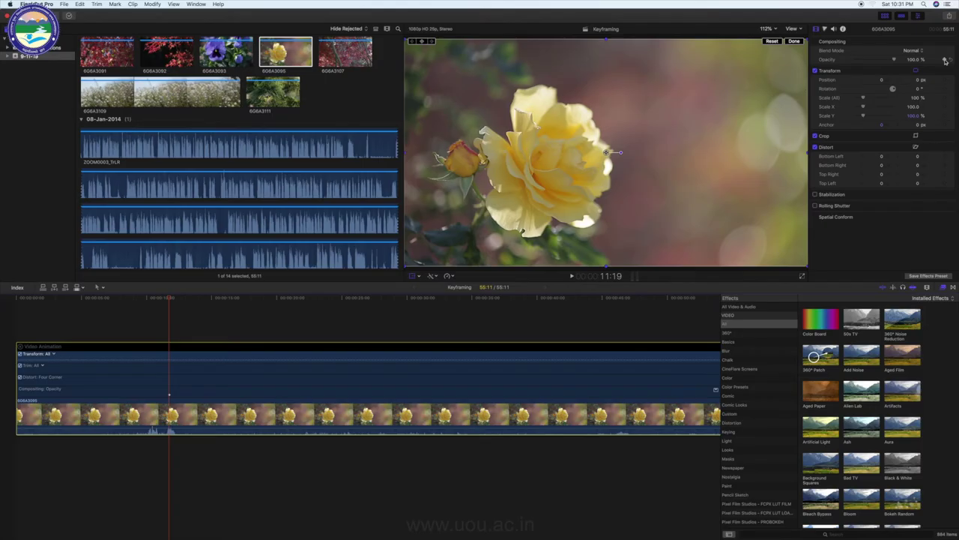
{"action": "key", "text": "space"}
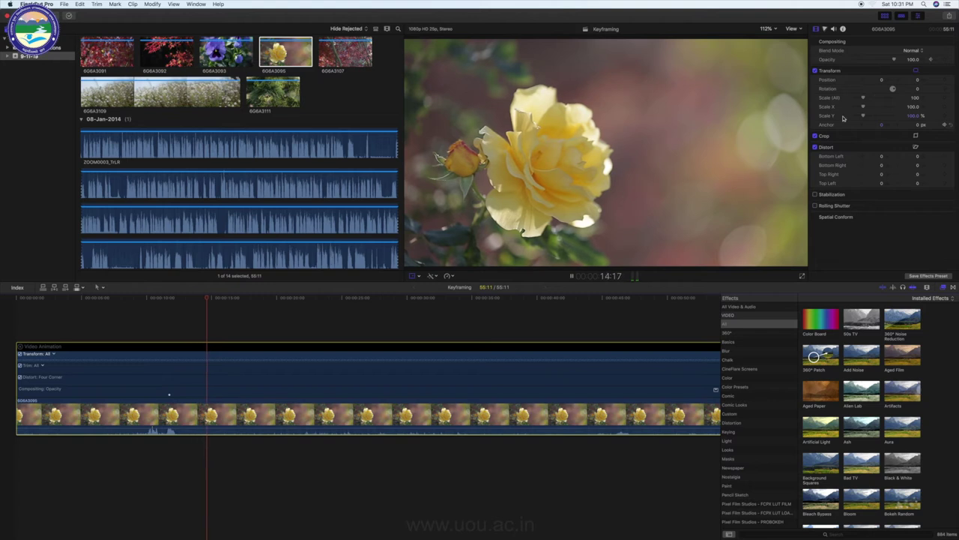
{"action": "key", "text": "space"}
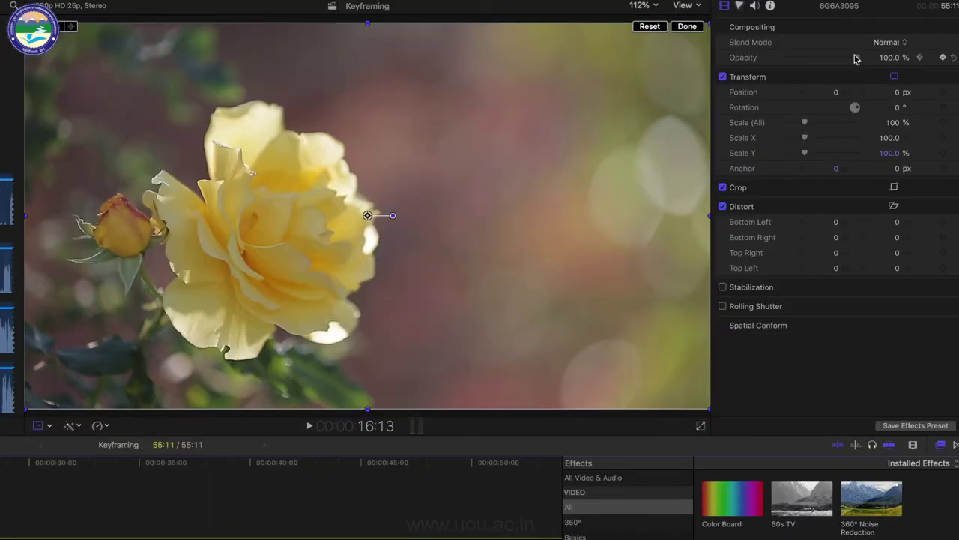
{"action": "left_click_drag", "start_coordinate": [856, 59], "coordinate": [784, 59]}
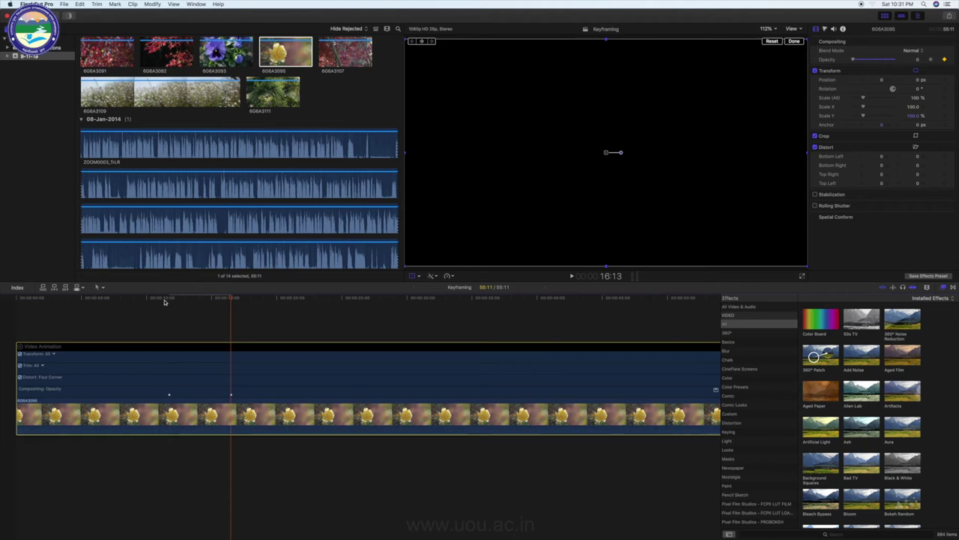
- Preview the fade, then reset the clip's opacity to 100%
{"action": "left_click", "coordinate": [165, 298]}
{"action": "key", "text": "space"}
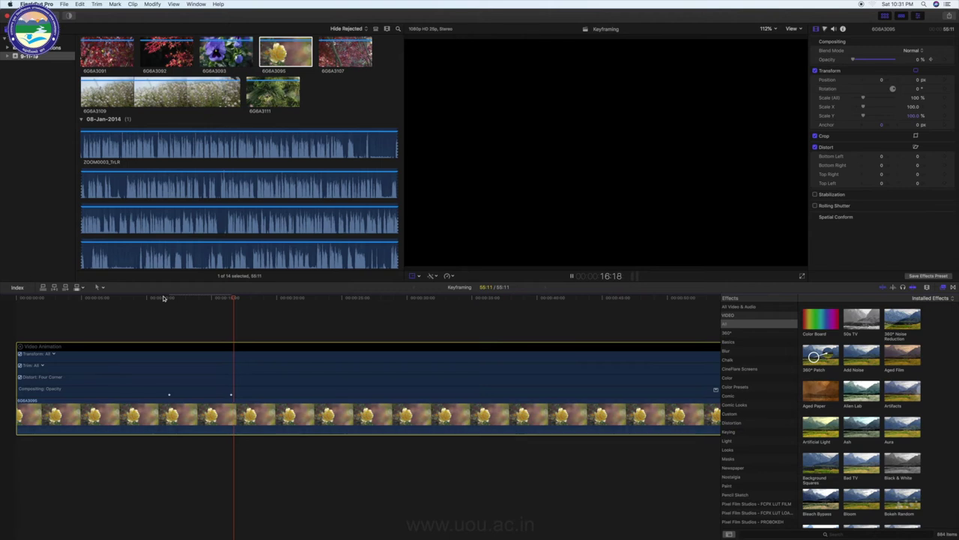
{"action": "key", "text": "space"}
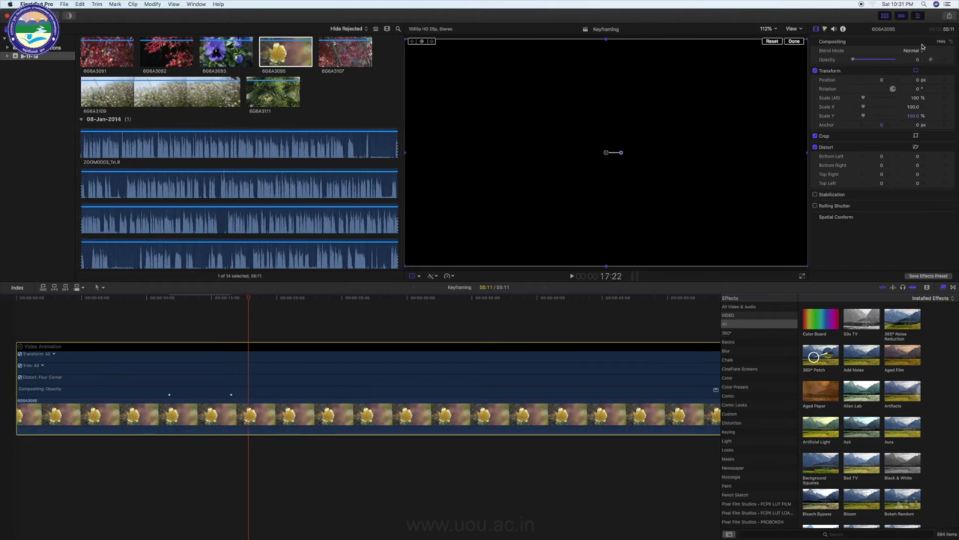
{"action": "left_click", "coordinate": [952, 61]}
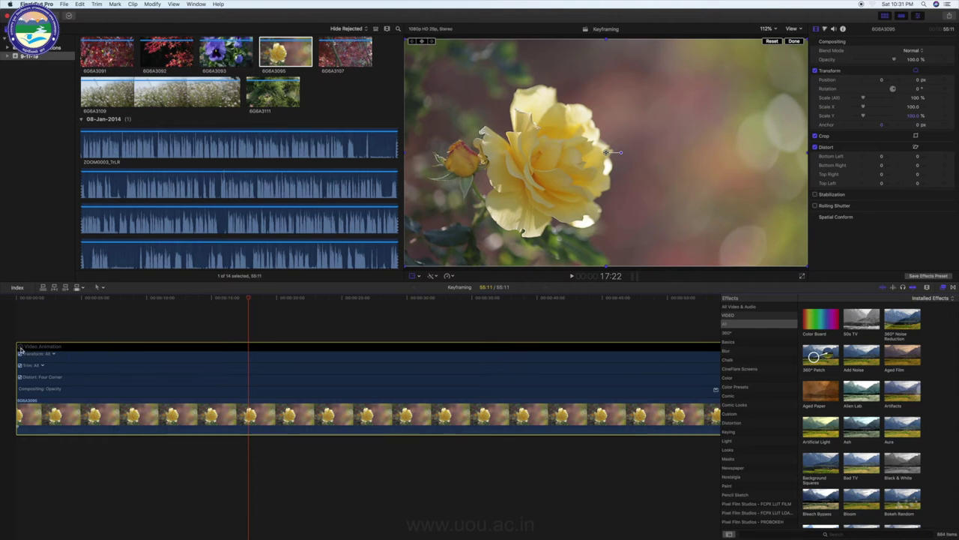
- Close the Video Animation editor and drop the Artifacts effect onto the rose clip
{"action": "left_click", "coordinate": [20, 347]}
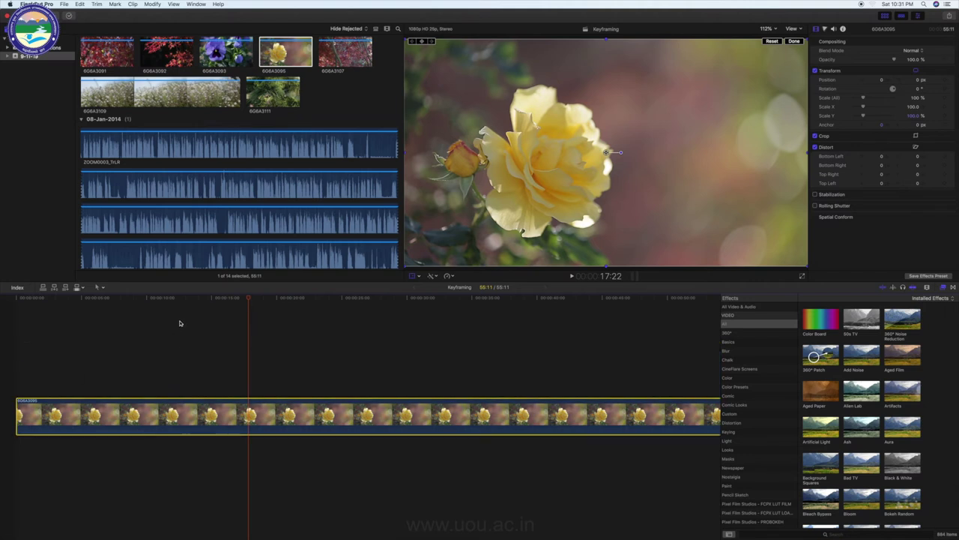
{"action": "left_click", "coordinate": [173, 298]}
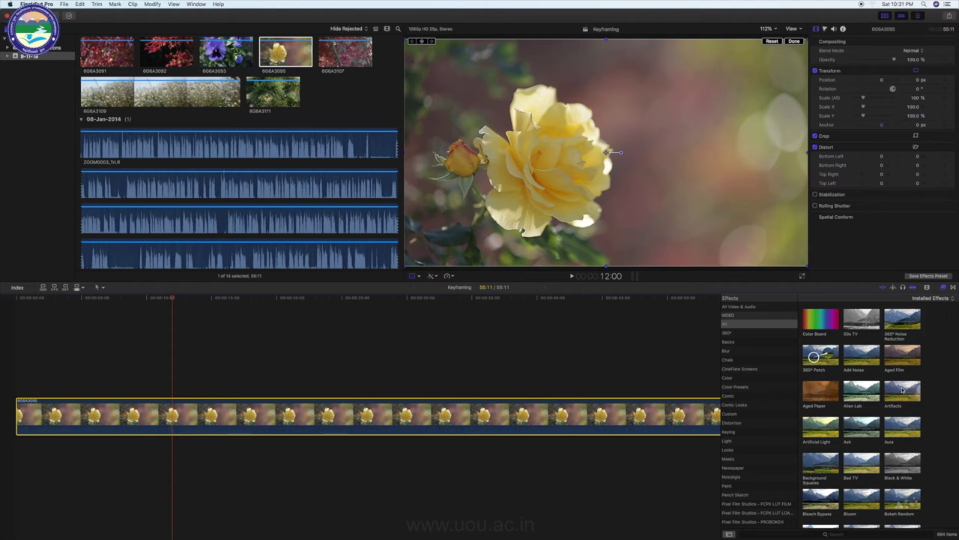
{"action": "left_click_drag", "start_coordinate": [902, 389], "coordinate": [273, 414]}
{"action": "left_click_drag", "start_coordinate": [179, 305], "coordinate": [151, 304]}
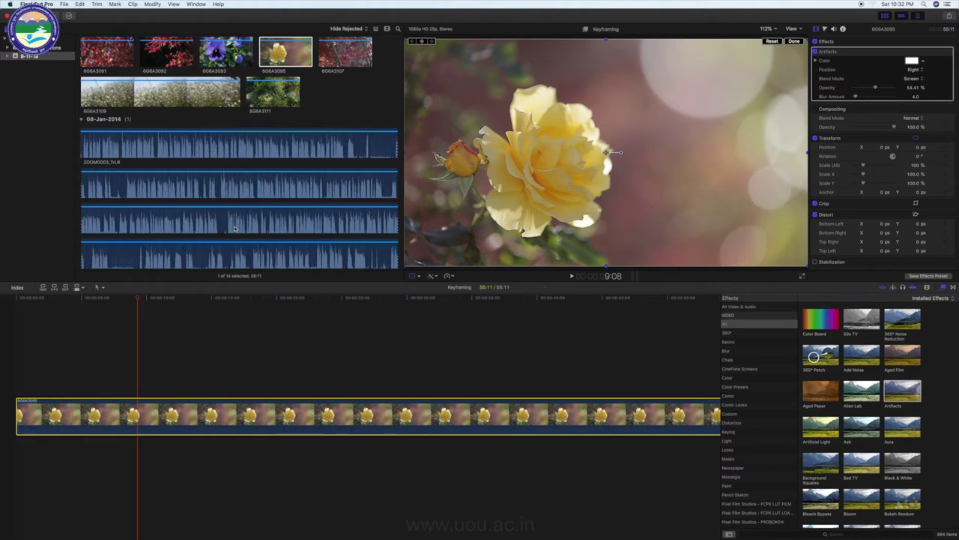
- At the rose clip's first frame, add keyframes for Artifacts Color and Blur Amount
{"action": "key", "text": "super+1"}
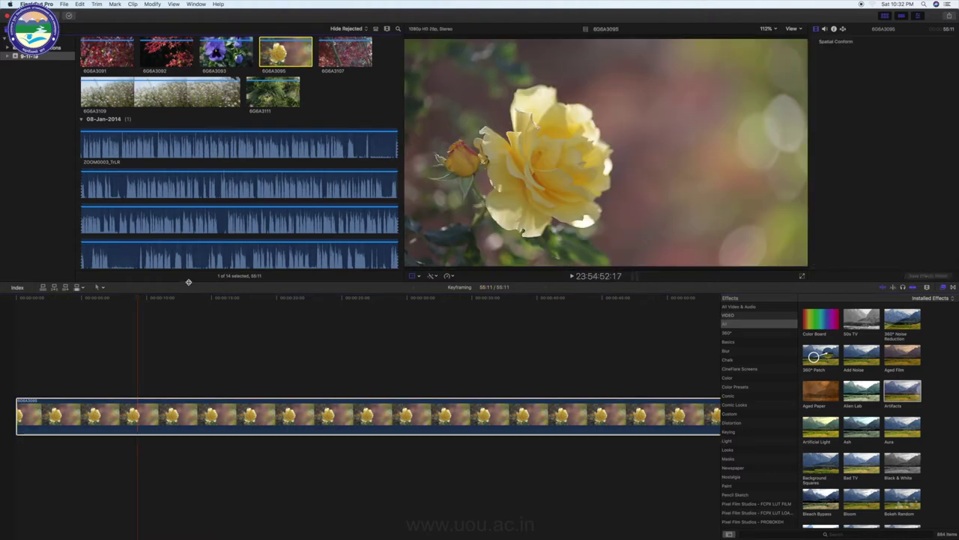
{"action": "left_click", "coordinate": [158, 413]}
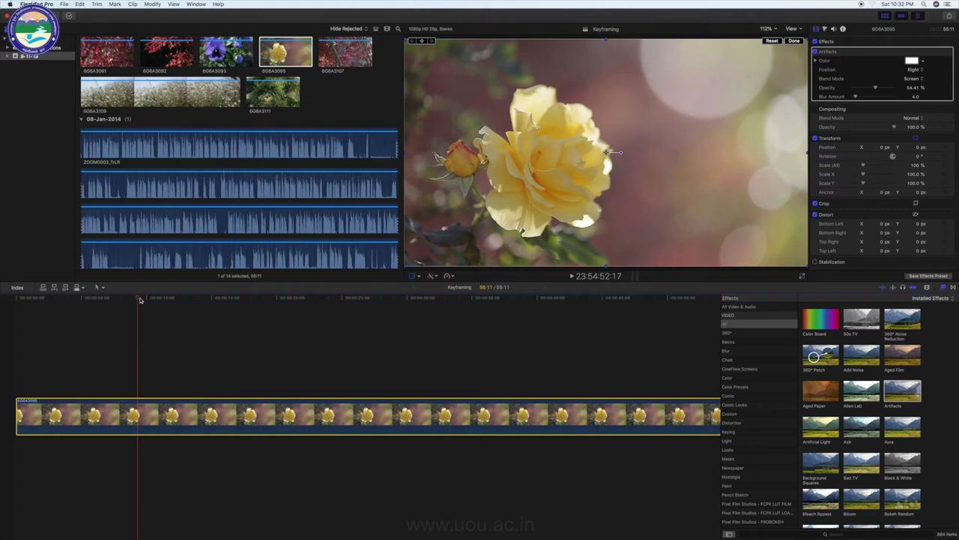
{"action": "left_click_drag", "start_coordinate": [138, 300], "coordinate": [130, 300]}
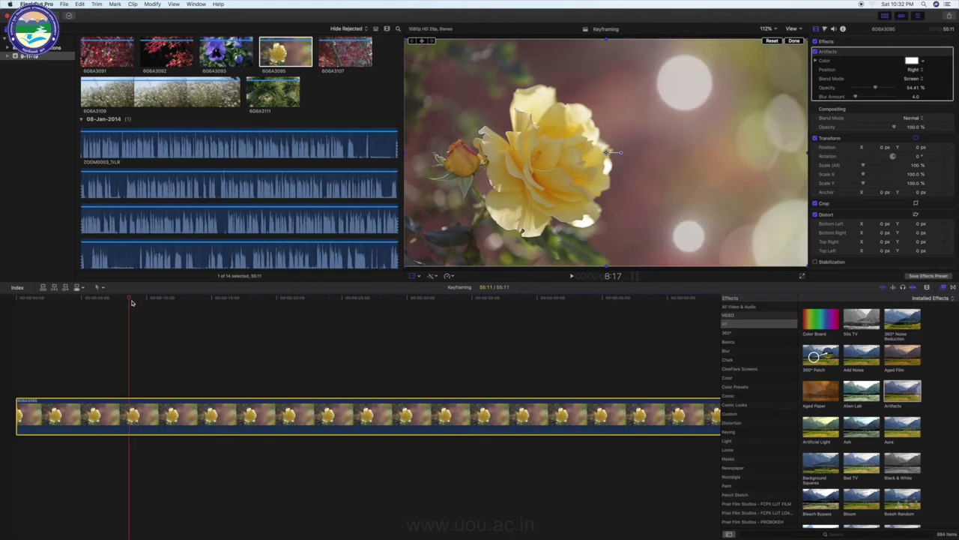
{"action": "left_click_drag", "start_coordinate": [129, 299], "coordinate": [12, 305]}
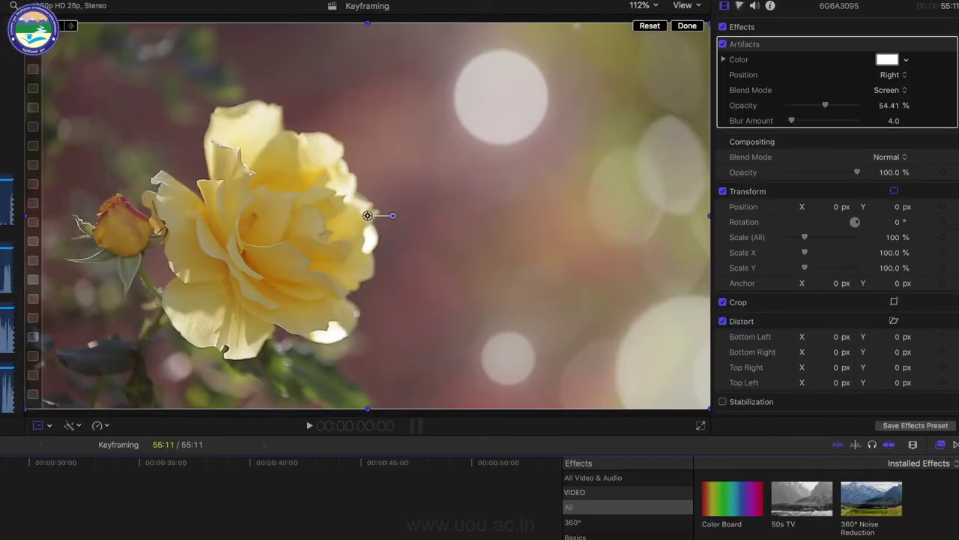
{"action": "mouse_move", "coordinate": [943, 61]}
{"action": "left_click", "coordinate": [943, 60]}
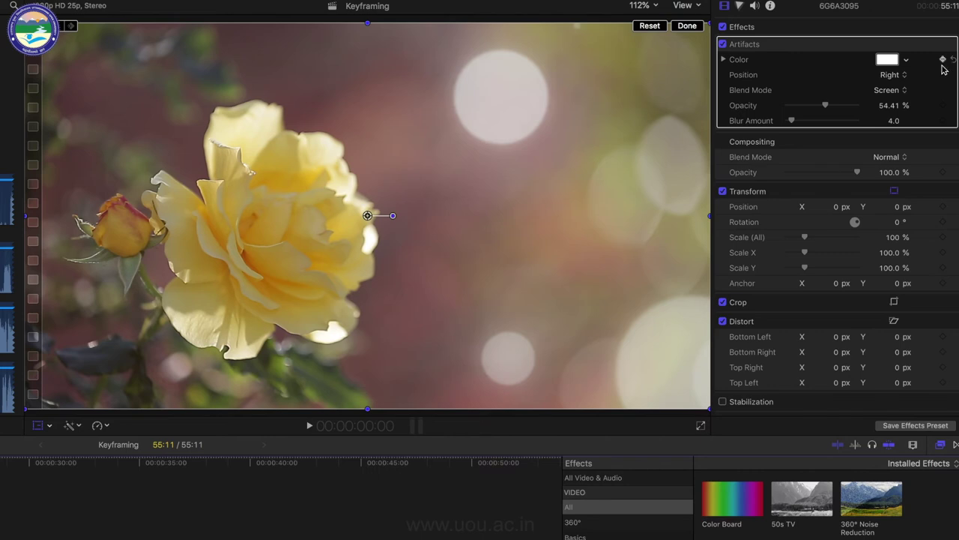
{"action": "left_click", "coordinate": [943, 120]}
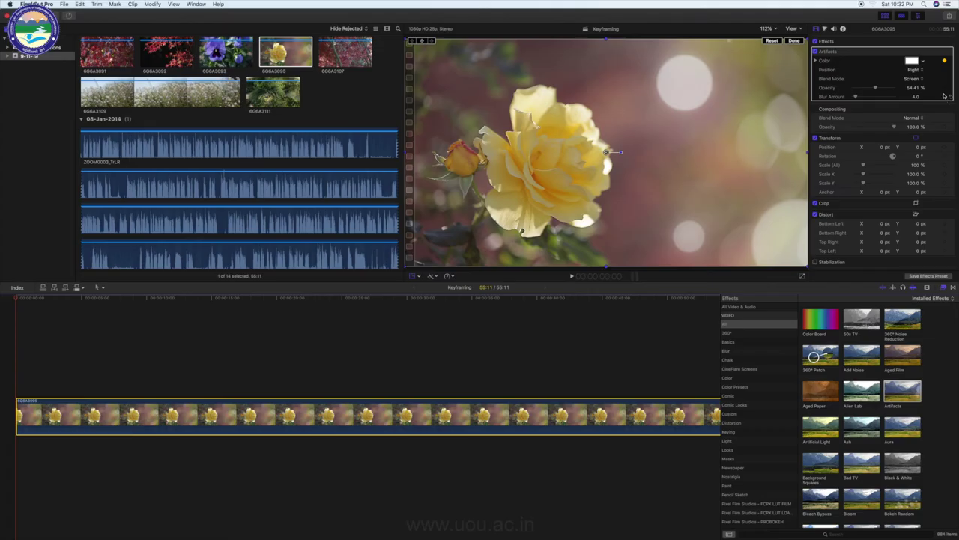
- Set the Artifacts bokeh tint to red at the clip's start
{"action": "left_click", "coordinate": [912, 60]}
{"action": "left_click", "coordinate": [924, 69]}
{"action": "left_click_drag", "start_coordinate": [905, 65], "coordinate": [901, 67]}
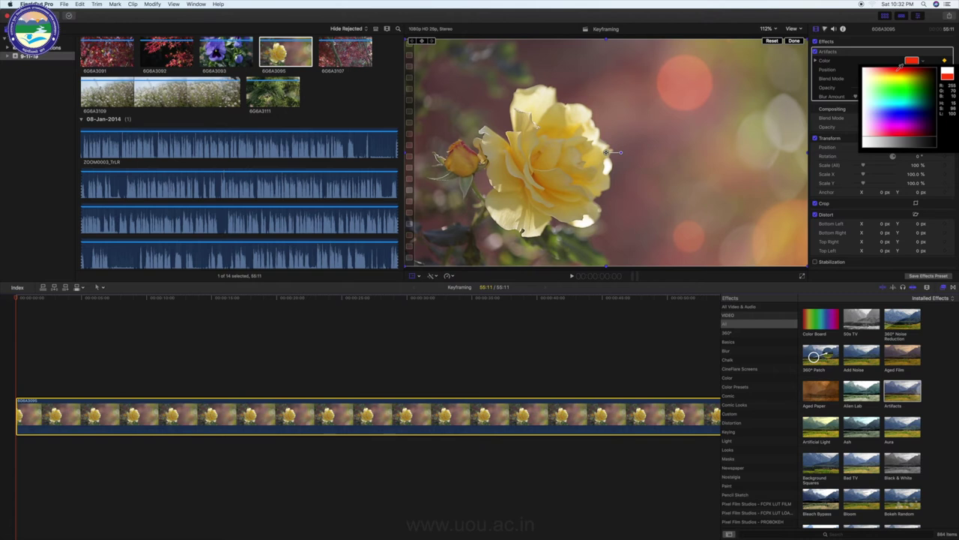
{"action": "key", "text": "Escape"}
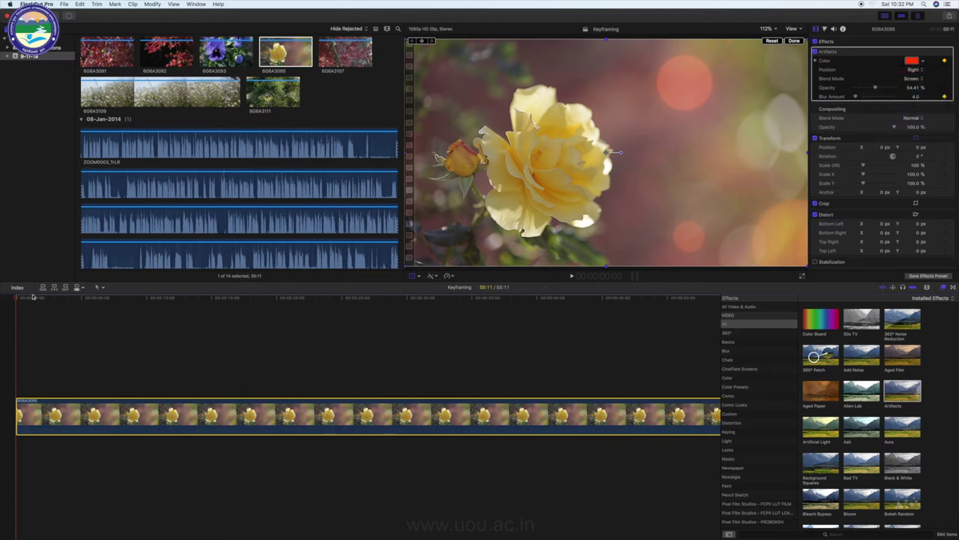
- At 4:20, keyframe the tint to yellow and Blur Amount to 64, then preview
{"action": "left_click_drag", "start_coordinate": [16, 298], "coordinate": [85, 305]}
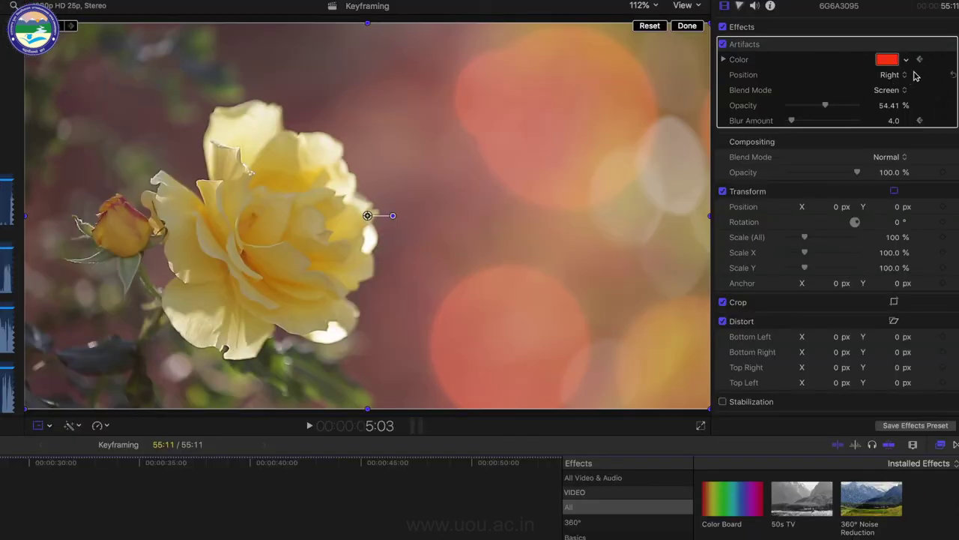
{"action": "left_click", "coordinate": [944, 60]}
{"action": "left_click", "coordinate": [943, 121]}
{"action": "left_click", "coordinate": [906, 60]}
{"action": "left_click_drag", "start_coordinate": [882, 78], "coordinate": [875, 85]}
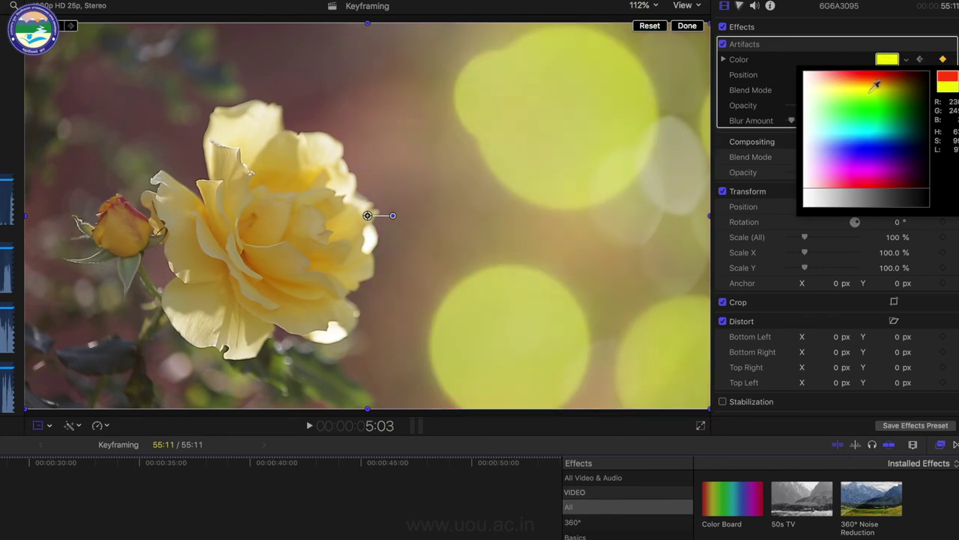
{"action": "left_click_drag", "start_coordinate": [792, 121], "coordinate": [856, 124]}
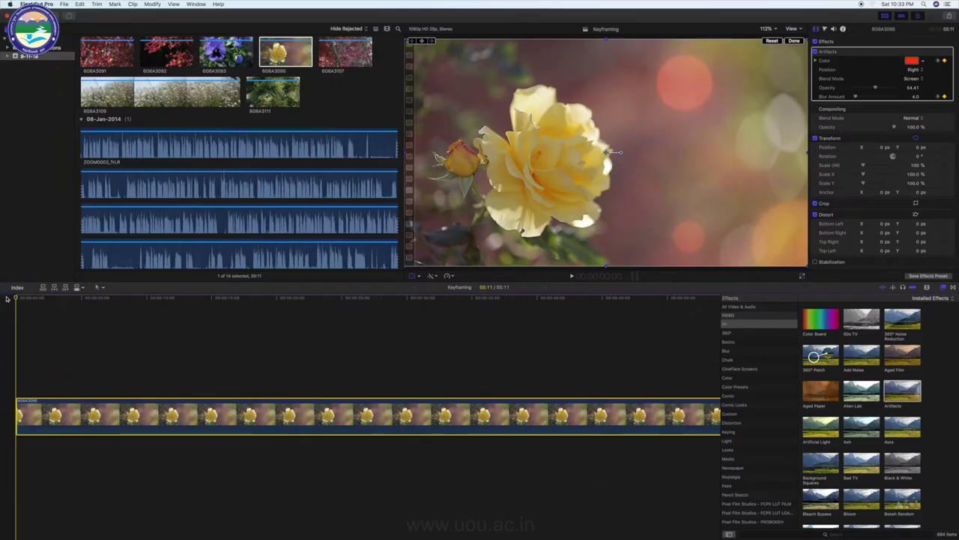
{"action": "key", "text": "space"}
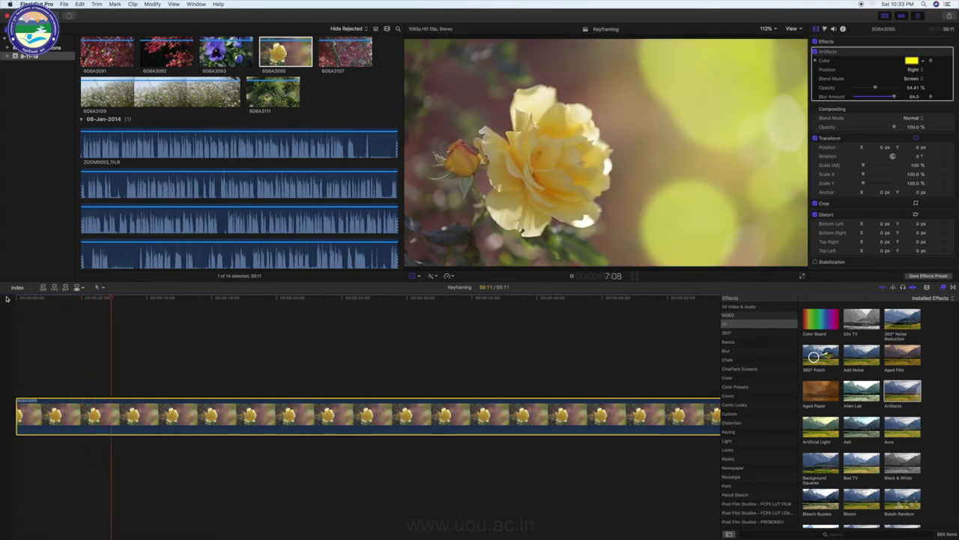
- Stop the preview and zoom the timeline out to leave empty space after the rose clip
{"action": "key", "text": "space"}
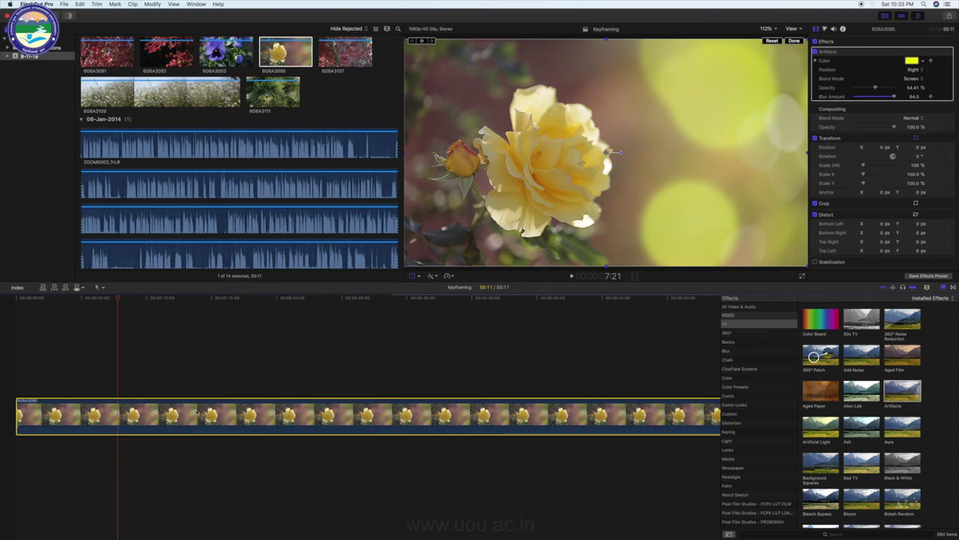
{"action": "key", "text": "super+minus"}
{"action": "key", "text": "super+minus"}
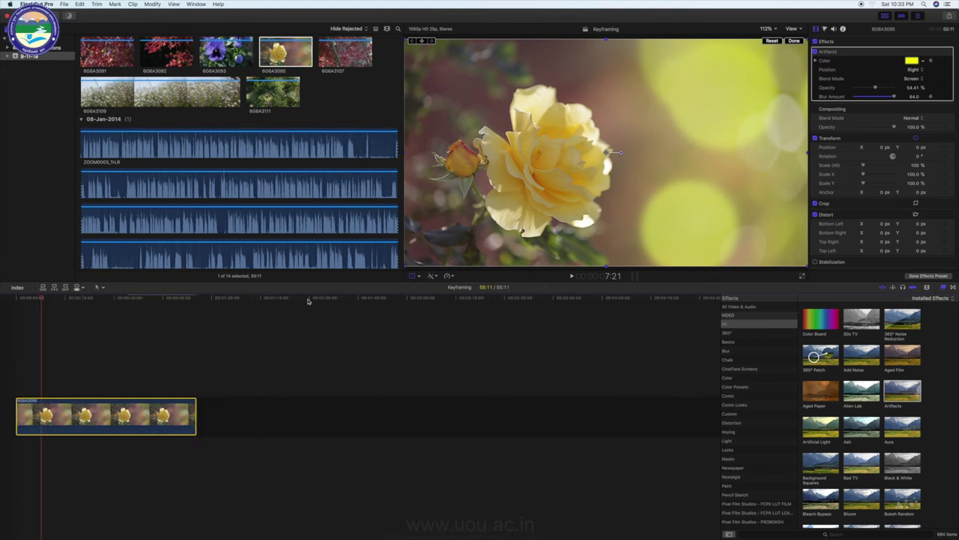
- Append pansy clip 6G6A3093 to the storyline after the rose clip
{"action": "left_click", "coordinate": [264, 90]}
{"action": "left_click", "coordinate": [217, 54]}
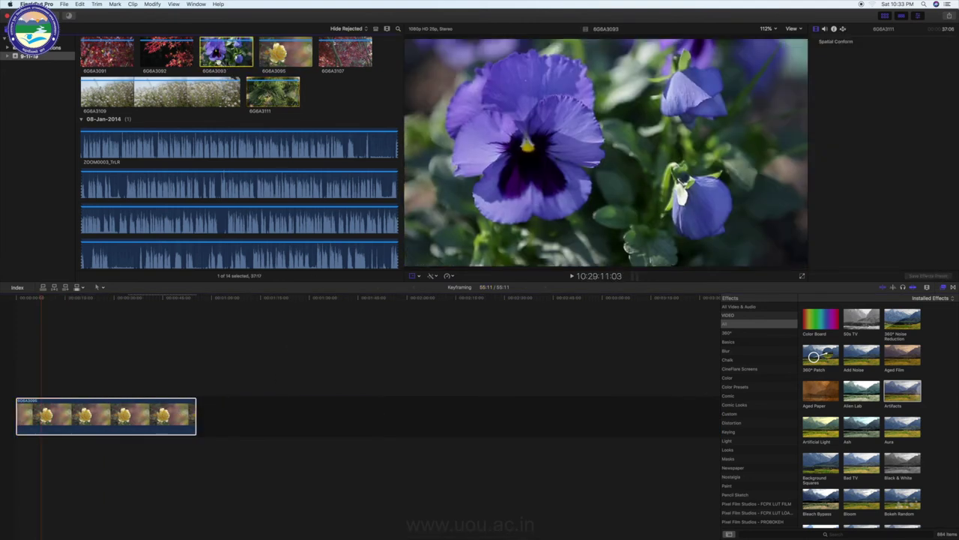
{"action": "left_click_drag", "start_coordinate": [217, 54], "coordinate": [198, 424]}
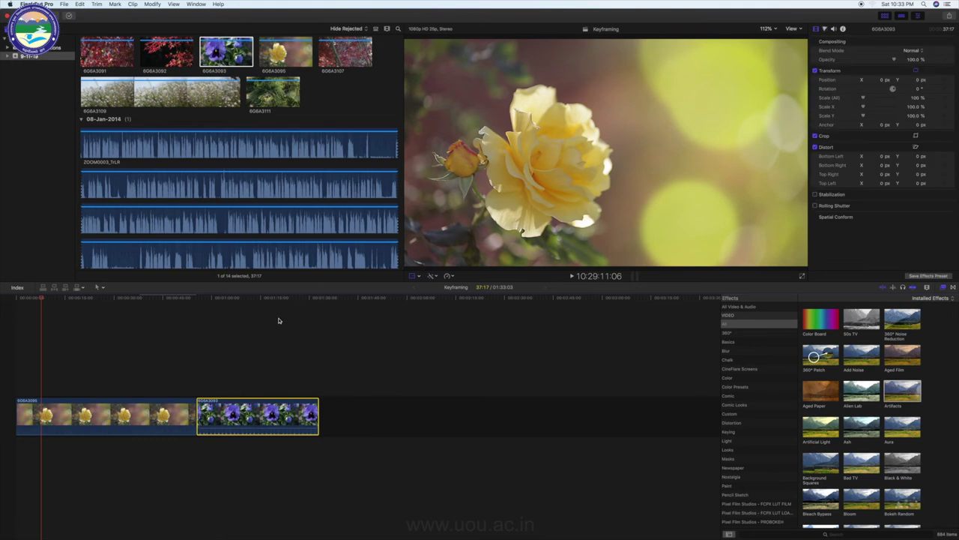
- Give the pansy clip an inverted Shape Mask and connect fern clip 6G6A3111 beneath it
{"action": "left_click", "coordinate": [247, 299]}
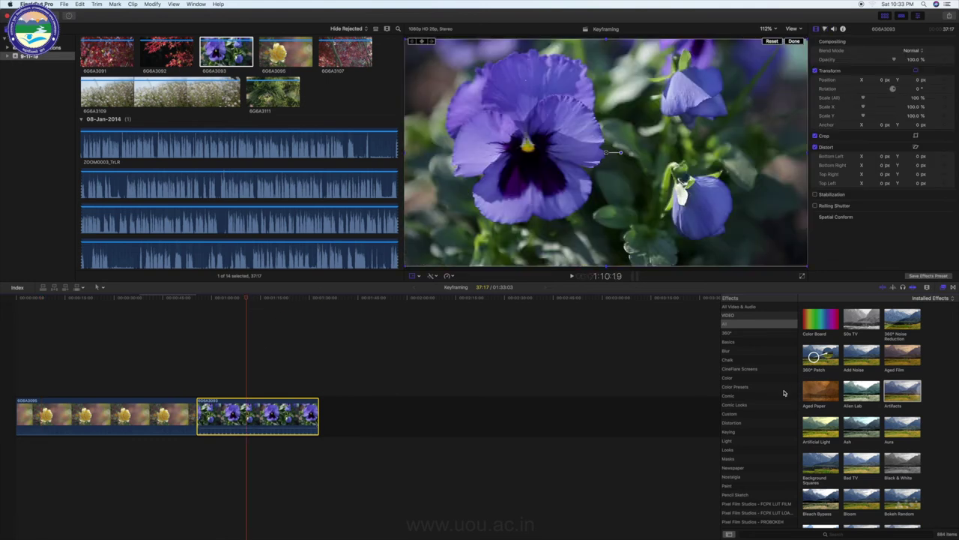
{"action": "left_click", "coordinate": [731, 459]}
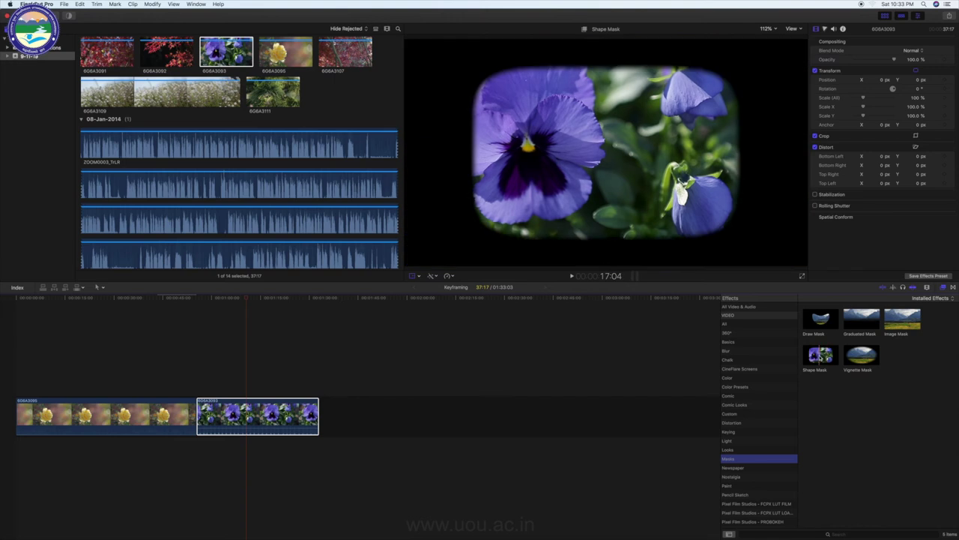
{"action": "left_click_drag", "start_coordinate": [822, 363], "coordinate": [259, 410]}
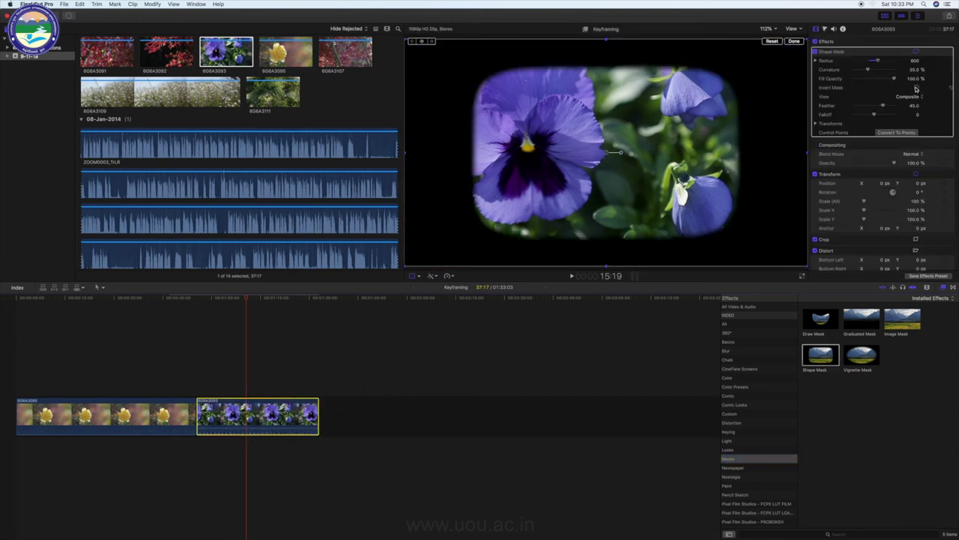
{"action": "left_click", "coordinate": [916, 88]}
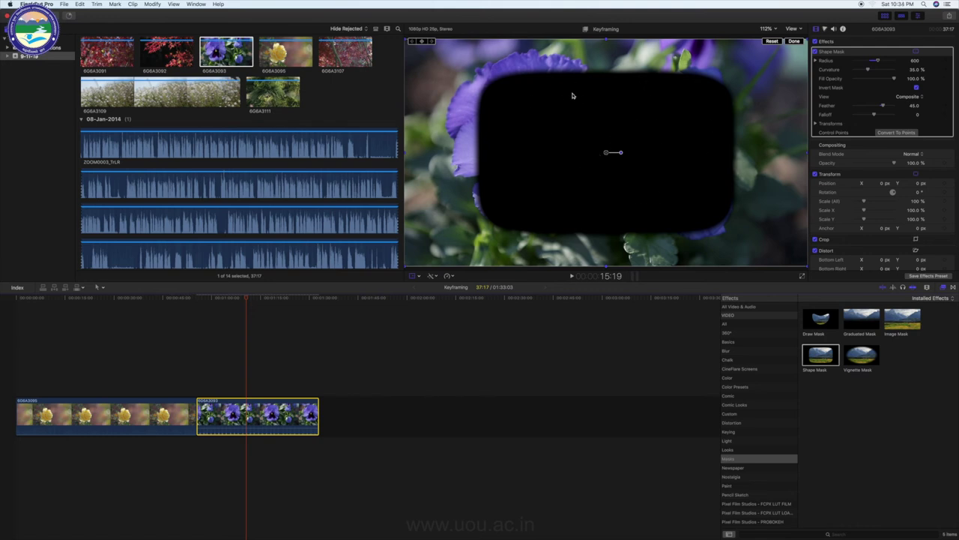
{"action": "mouse_move", "coordinate": [264, 90]}
{"action": "left_mouse_down"}
{"action": "mouse_move", "coordinate": [208, 472]}
{"action": "mouse_move", "coordinate": [189, 464]}
{"action": "left_mouse_up"}
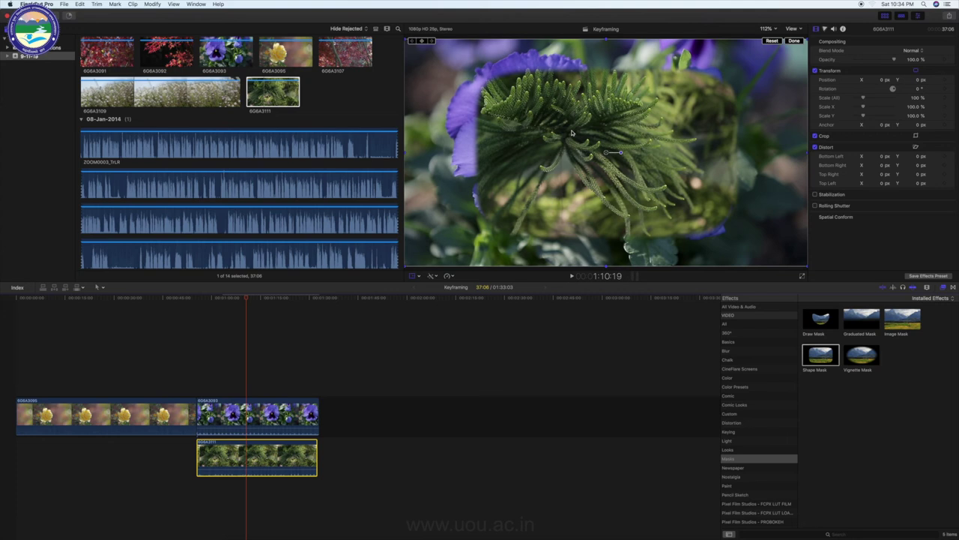
- Keyframe the fern overlay's scale from 100% at its start to 177% later
{"action": "left_click_drag", "start_coordinate": [246, 299], "coordinate": [196, 299]}
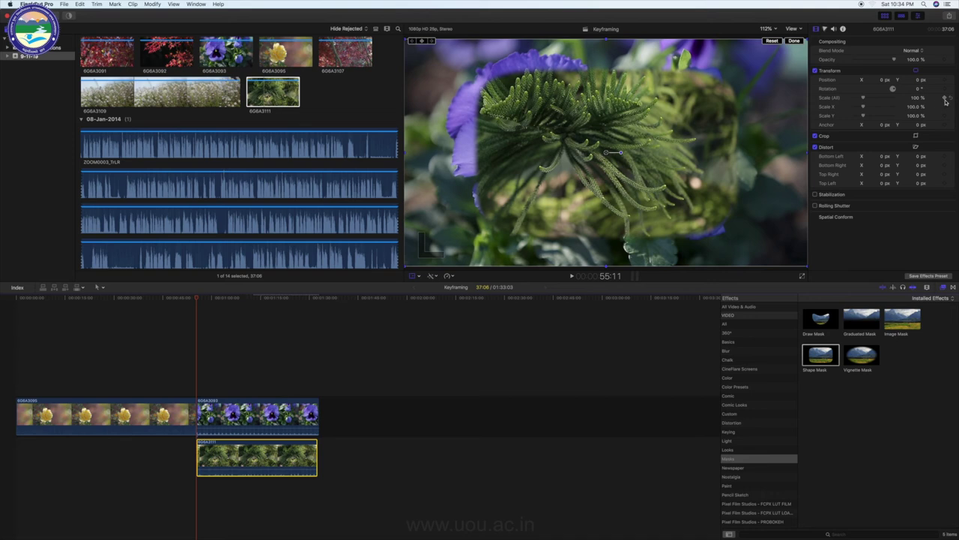
{"action": "left_click", "coordinate": [945, 99]}
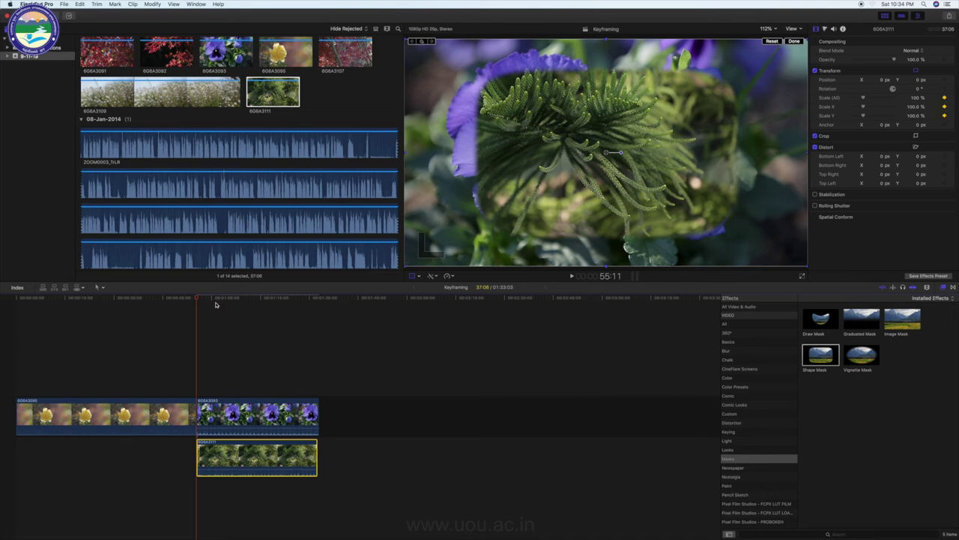
{"action": "left_click_drag", "start_coordinate": [197, 299], "coordinate": [242, 303]}
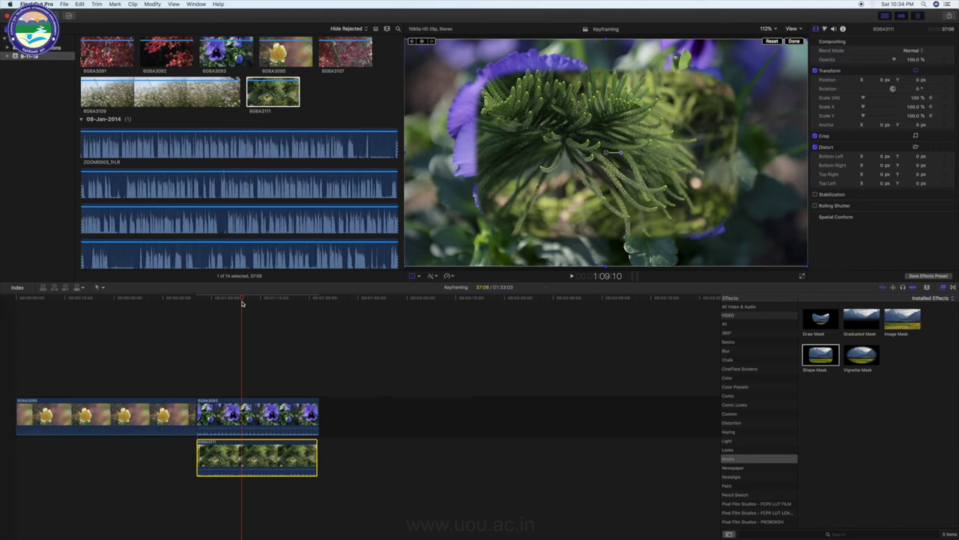
{"action": "left_click", "coordinate": [945, 97]}
{"action": "left_click_drag", "start_coordinate": [865, 98], "coordinate": [873, 99]}
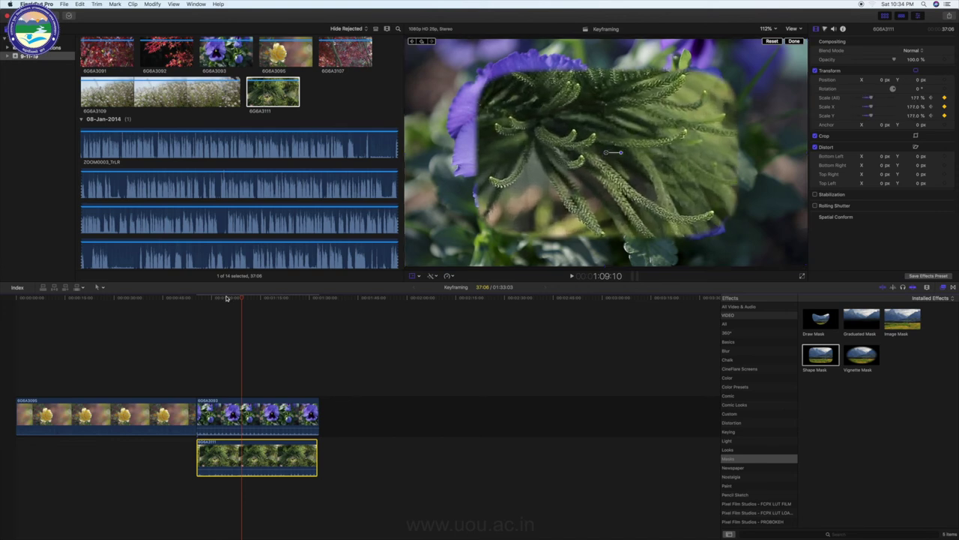
- Play back the fern scaling animation from the start of the clip
{"action": "left_click_drag", "start_coordinate": [226, 298], "coordinate": [196, 300]}
{"action": "key", "text": "space"}
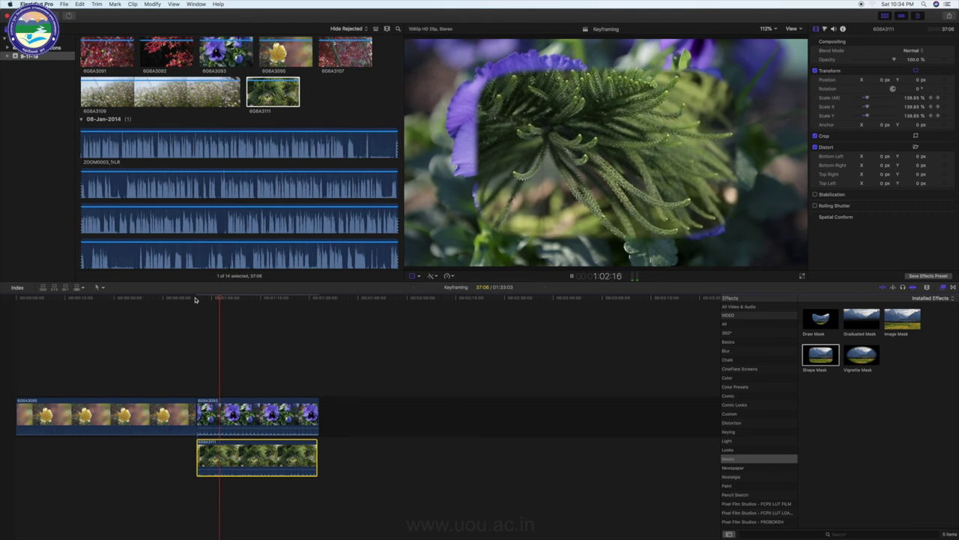
{"action": "key", "text": "space"}
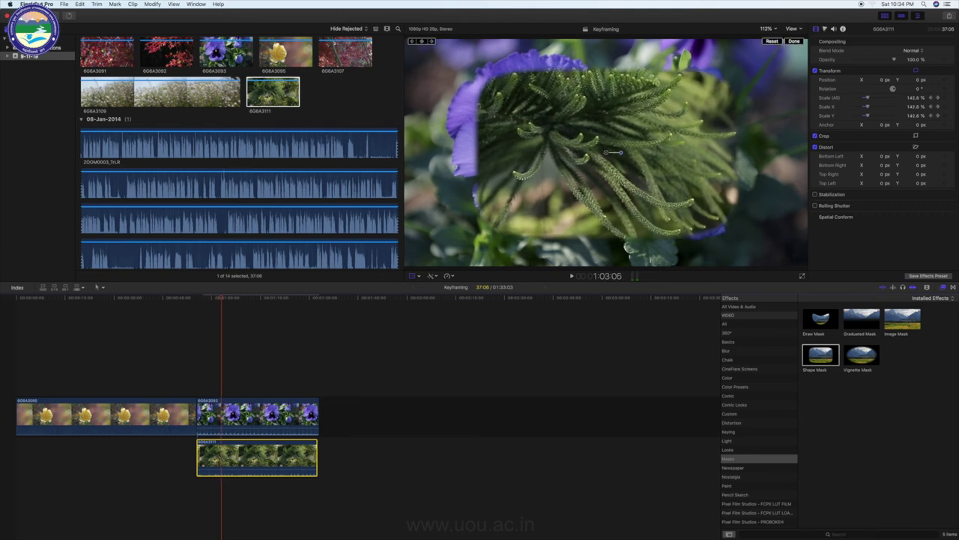
{"action": "key", "text": "alt+super+1"}
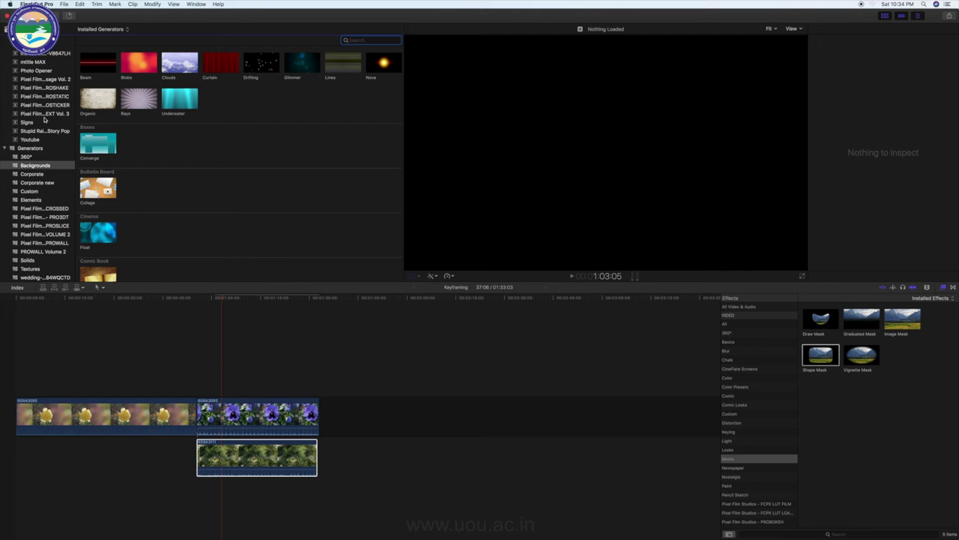
- Add the Custom title from the Build In/Out titles above the pansy clip
{"action": "scroll", "coordinate": [44, 119], "scroll_direction": "up", "scroll_amount": 2}
{"action": "scroll", "coordinate": [45, 120], "scroll_direction": "up", "scroll_amount": 2}
{"action": "scroll", "coordinate": [43, 121], "scroll_direction": "up", "scroll_amount": 2}
{"action": "scroll", "coordinate": [43, 123], "scroll_direction": "up", "scroll_amount": 2}
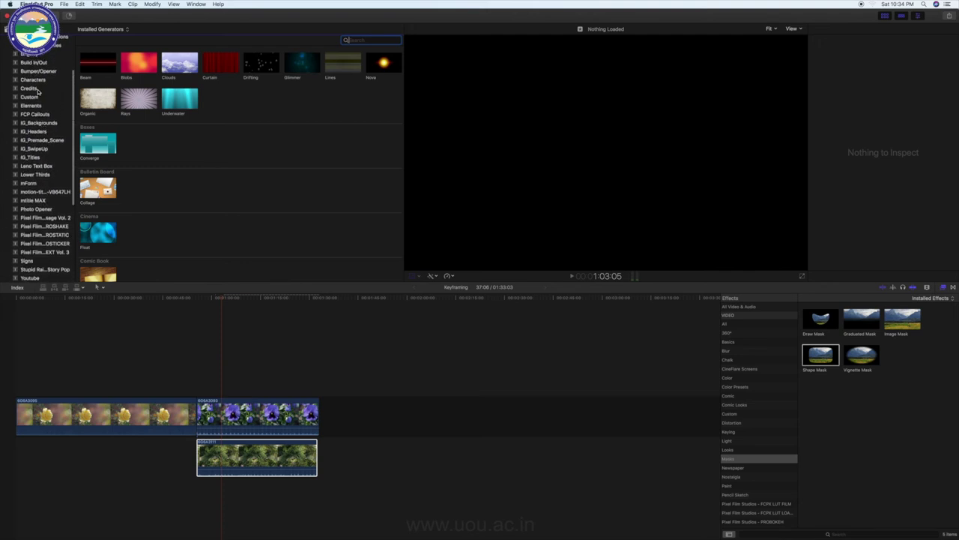
{"action": "left_click", "coordinate": [36, 63]}
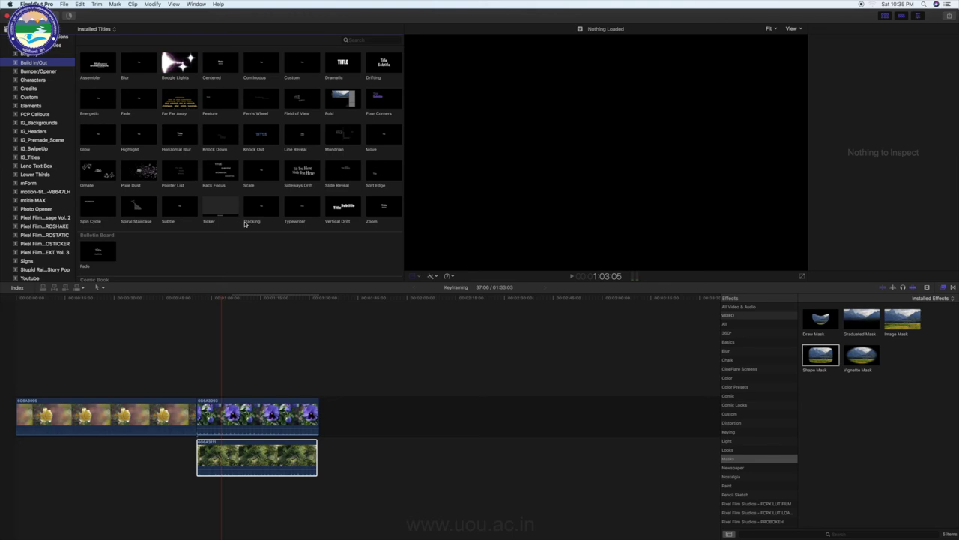
{"action": "left_click", "coordinate": [221, 65]}
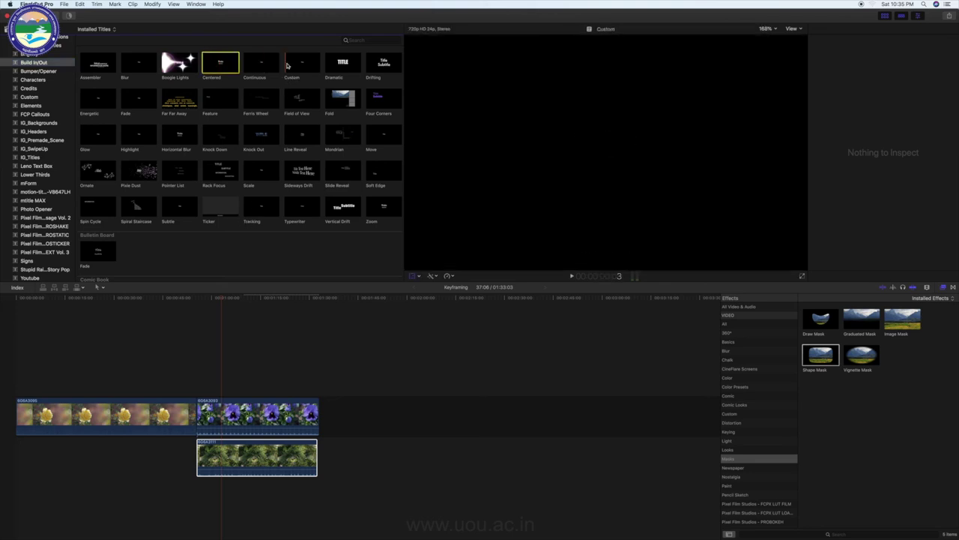
{"action": "mouse_move", "coordinate": [302, 64]}
{"action": "left_mouse_down"}
{"action": "mouse_move", "coordinate": [255, 328]}
{"action": "mouse_move", "coordinate": [213, 392]}
{"action": "mouse_move", "coordinate": [317, 391]}
{"action": "left_mouse_up"}
- Replace the title's placeholder 'Title' text with 'Practice' in the Text inspector
{"action": "left_click", "coordinate": [232, 297]}
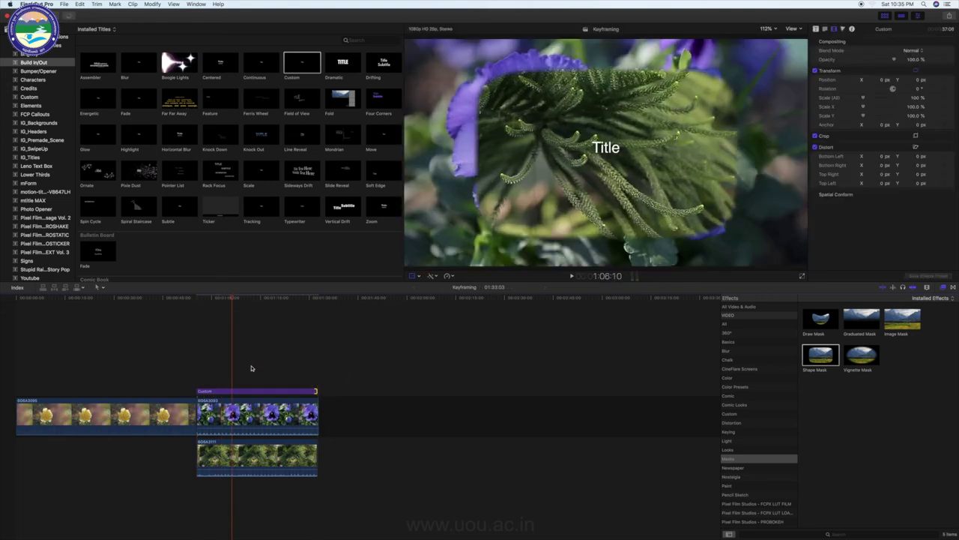
{"action": "left_click", "coordinate": [607, 153]}
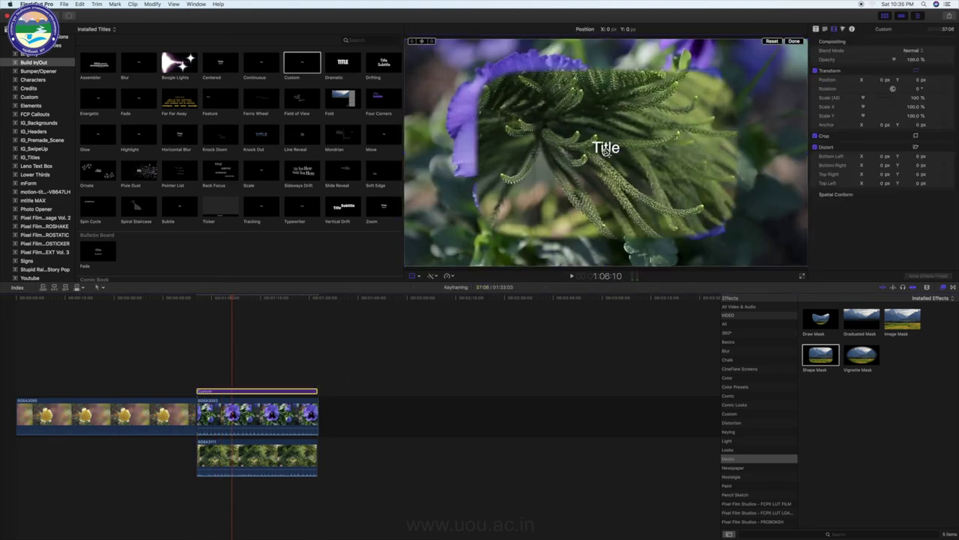
{"action": "left_click", "coordinate": [816, 28]}
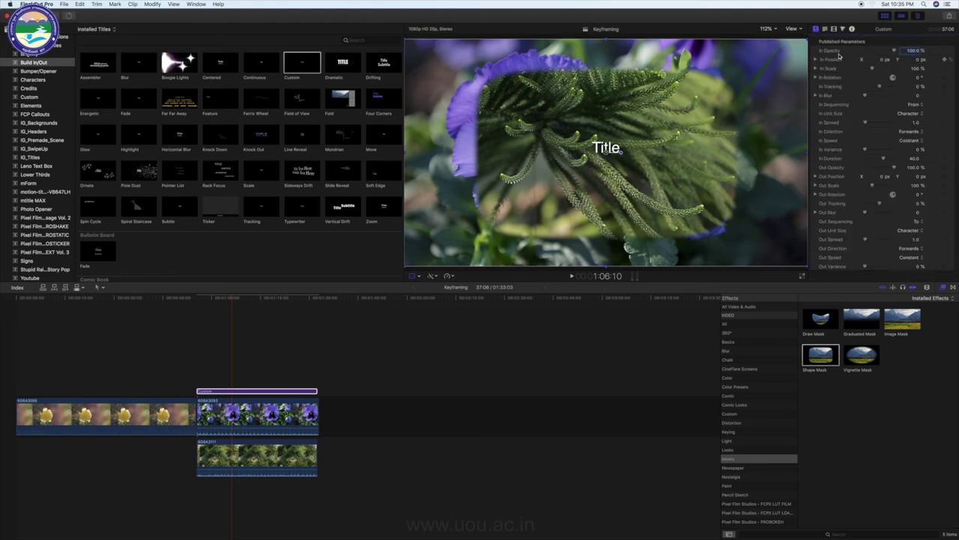
{"action": "double_click", "coordinate": [606, 148]}
{"action": "left_click", "coordinate": [825, 30]}
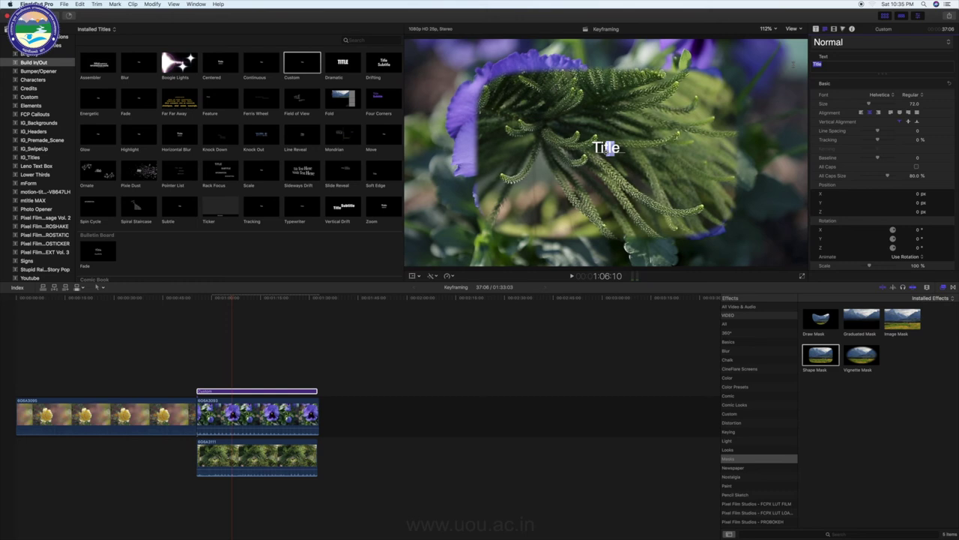
{"action": "left_click", "coordinate": [816, 63]}
{"action": "type", "text": "Practice"}
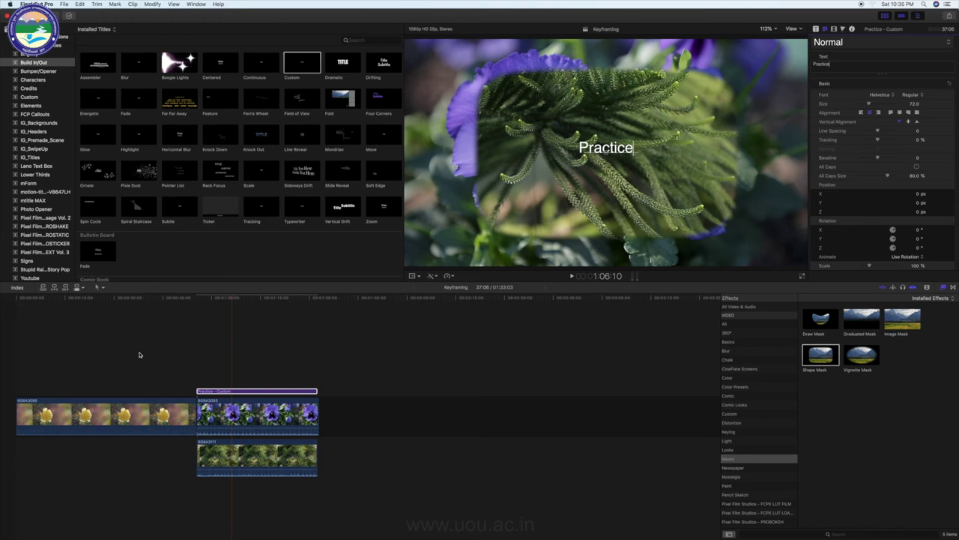
{"action": "left_click_drag", "start_coordinate": [231, 299], "coordinate": [201, 303]}
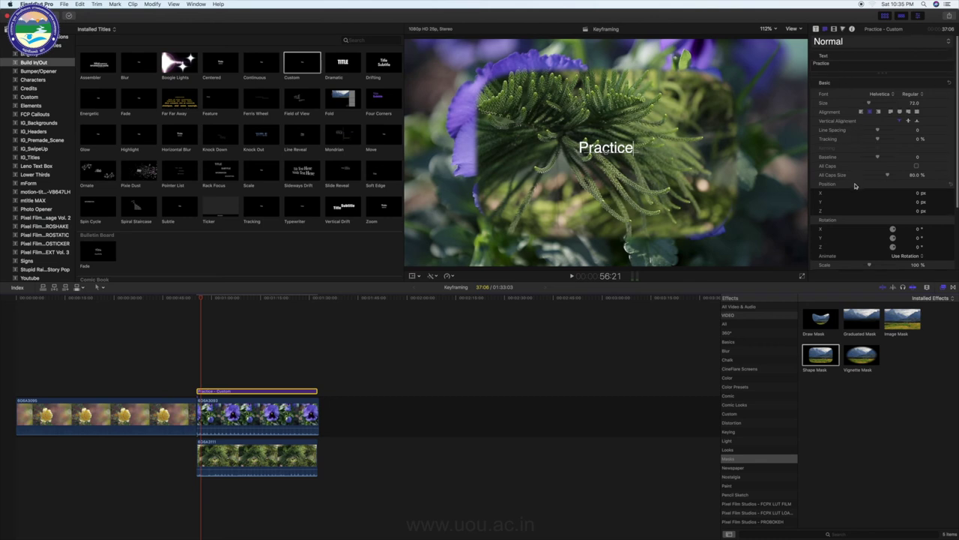
- Keyframe the Practice title's scale from 100% at its start to about 299% later
{"action": "left_click", "coordinate": [834, 29]}
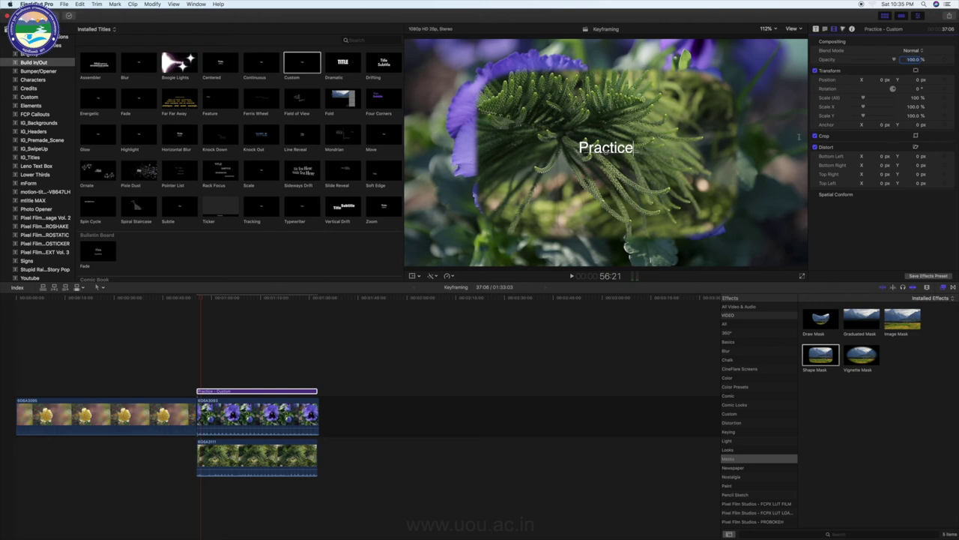
{"action": "left_click", "coordinate": [196, 299]}
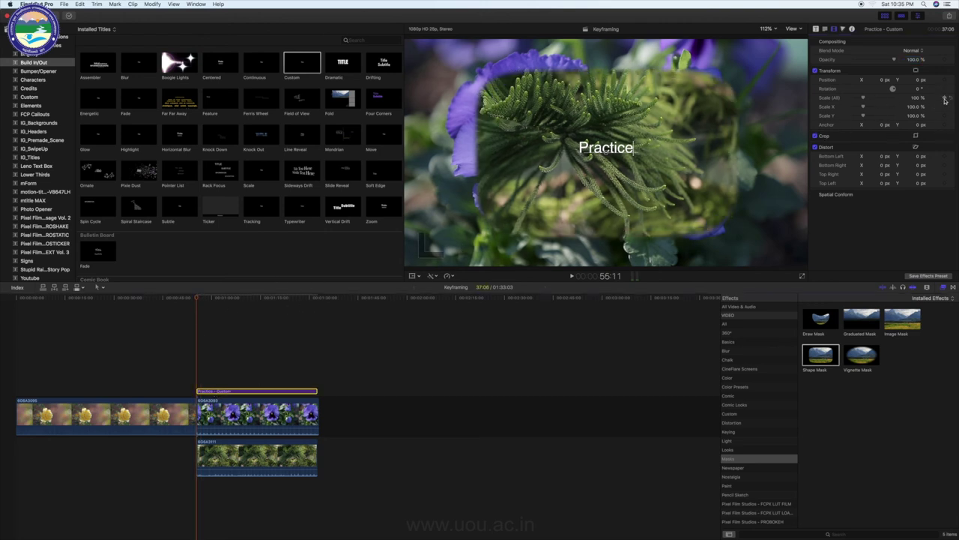
{"action": "left_click", "coordinate": [945, 99]}
{"action": "left_click", "coordinate": [223, 392]}
{"action": "left_click_drag", "start_coordinate": [199, 298], "coordinate": [265, 301]}
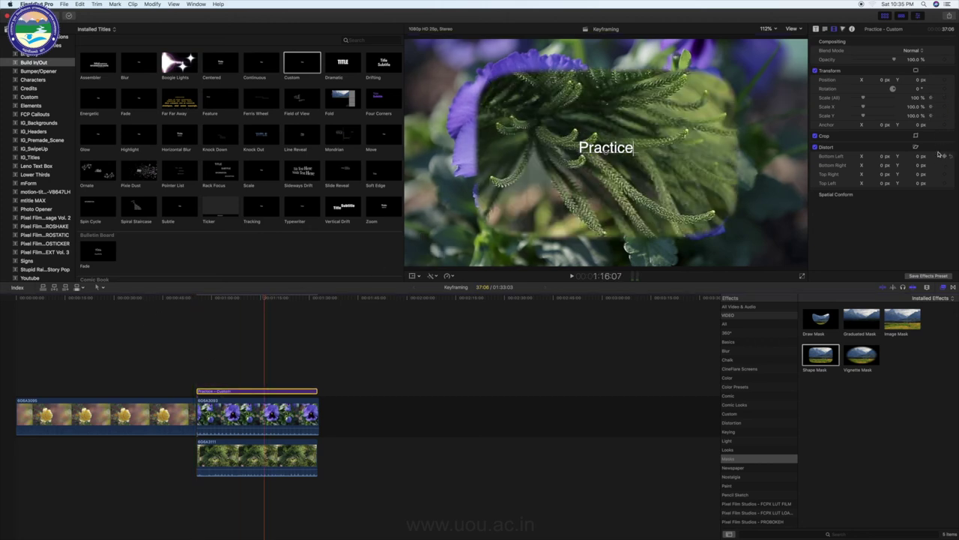
{"action": "left_click", "coordinate": [945, 99]}
{"action": "left_click_drag", "start_coordinate": [864, 99], "coordinate": [884, 99]}
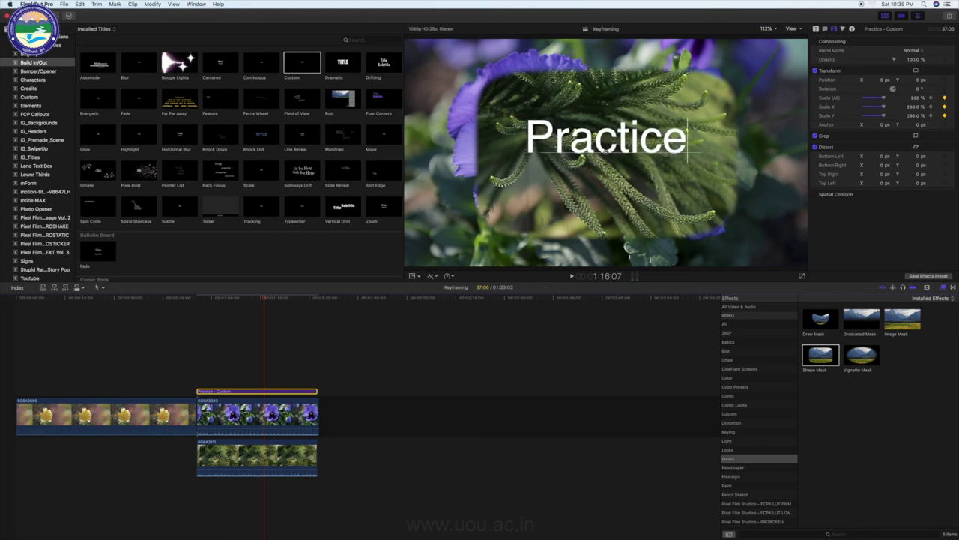
- Play back the Practice title's scale-in animation from just before the clip
{"action": "left_click", "coordinate": [189, 299]}
{"action": "key", "text": "space"}
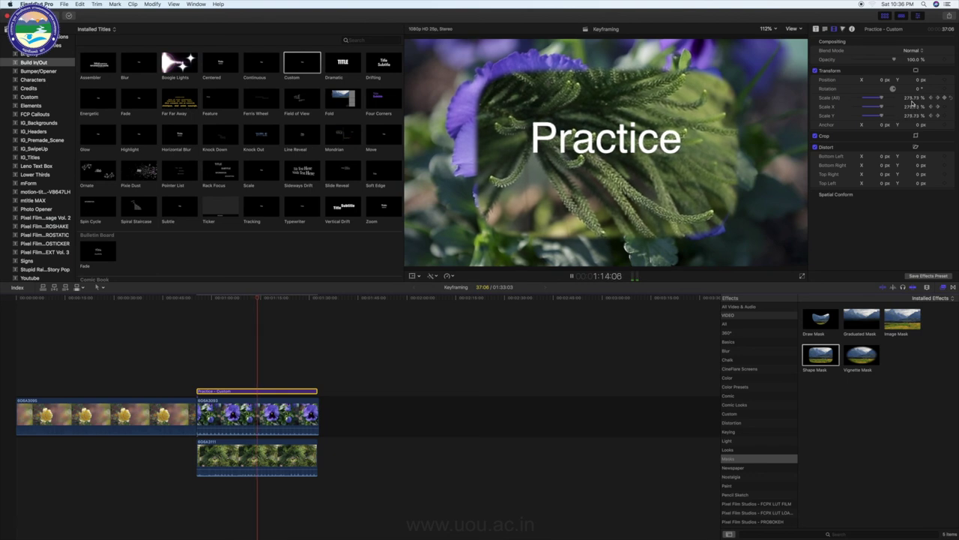
{"action": "key", "text": "space"}
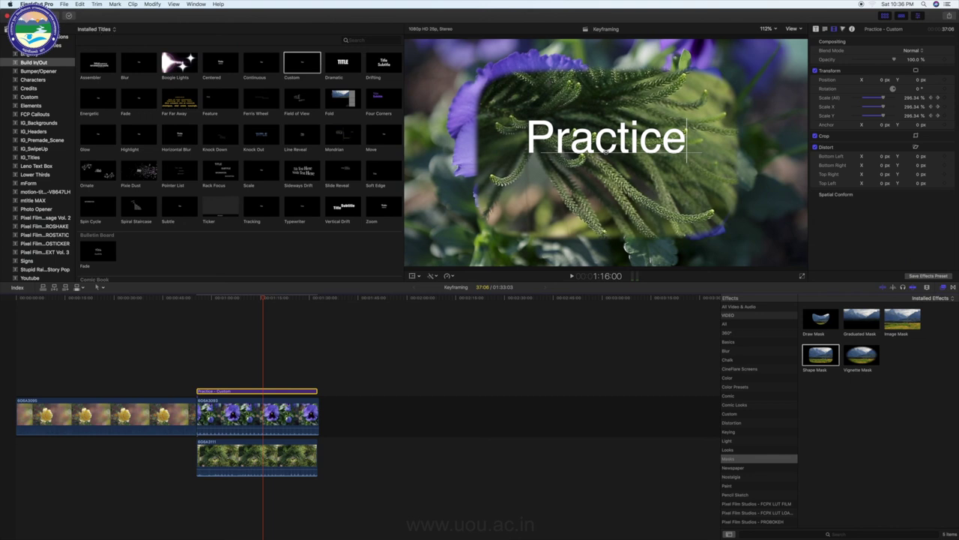
{"action": "key", "text": "super+1"}
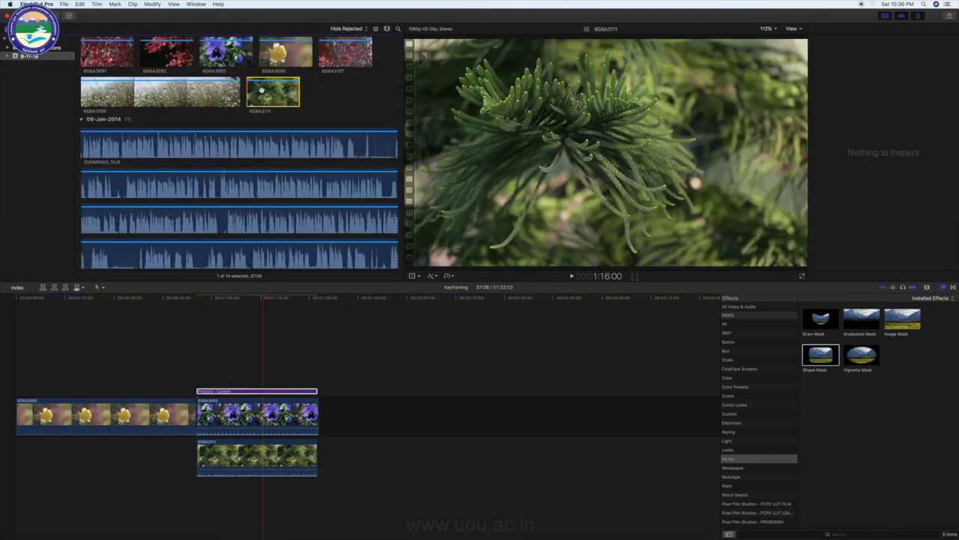
- Append rose clip 6G6A3095 after the pansy and set Position and Rotation keyframes at its start
{"action": "mouse_move", "coordinate": [284, 53]}
{"action": "left_mouse_down"}
{"action": "mouse_move", "coordinate": [380, 431]}
{"action": "mouse_move", "coordinate": [321, 420]}
{"action": "left_mouse_up"}
{"action": "left_click", "coordinate": [352, 298]}
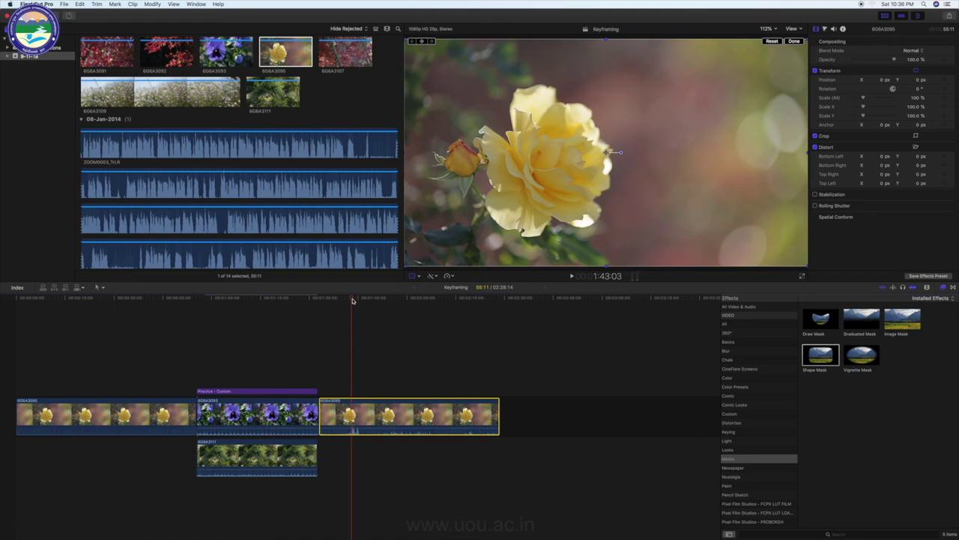
{"action": "left_click", "coordinate": [364, 299]}
{"action": "left_click_drag", "start_coordinate": [364, 299], "coordinate": [319, 299]}
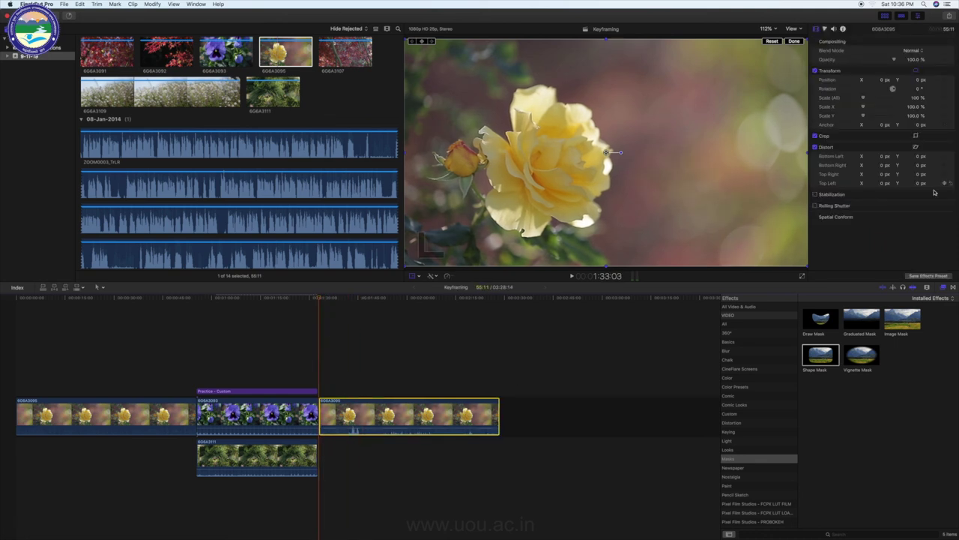
{"action": "left_click", "coordinate": [945, 79]}
{"action": "left_click", "coordinate": [945, 89]}
- Add Position and Rotation keyframes at a later point in the rose clip
{"action": "left_click_drag", "start_coordinate": [319, 298], "coordinate": [352, 300]}
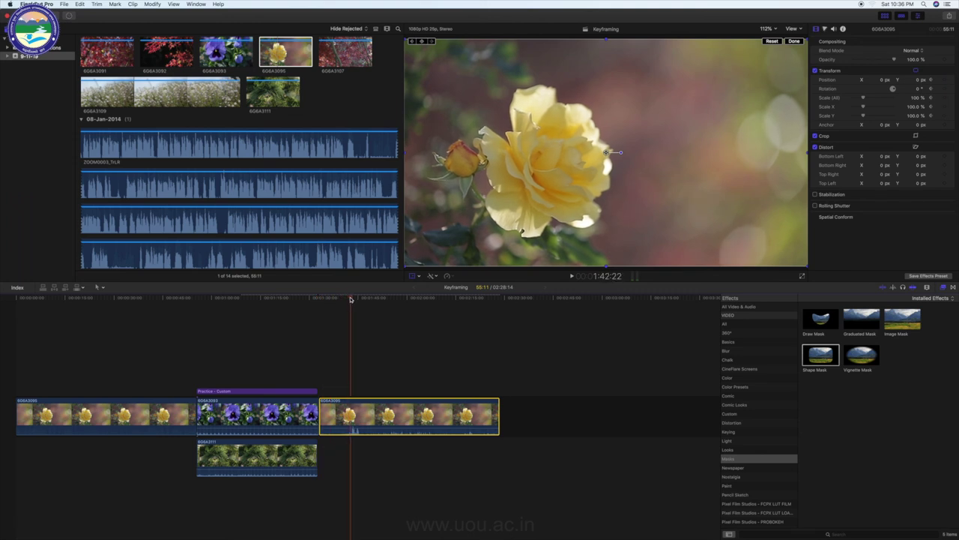
{"action": "left_click", "coordinate": [945, 79]}
{"action": "left_click", "coordinate": [944, 88]}
- At 50% viewer zoom, enlarge, tilt and shift the rose clip, then restore 112% zoom
{"action": "left_click", "coordinate": [776, 31]}
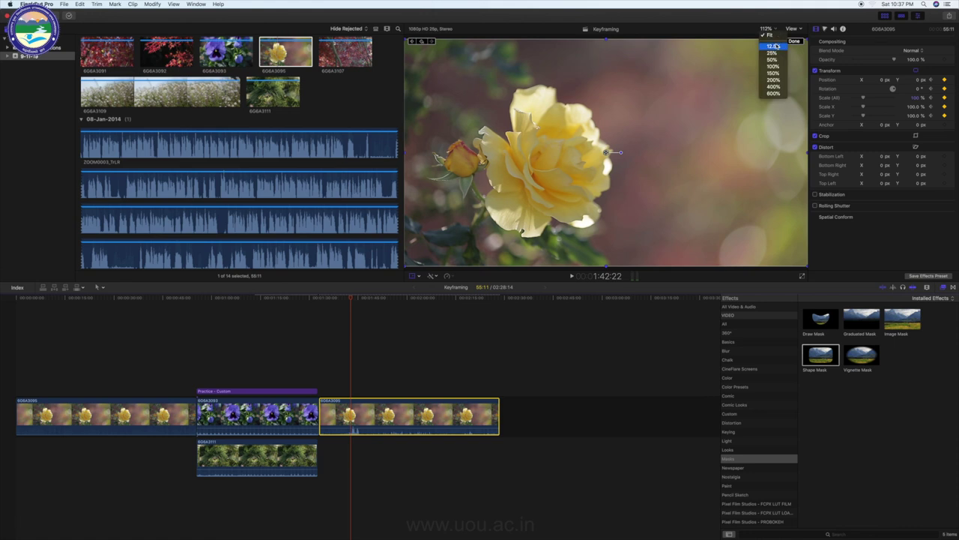
{"action": "left_click", "coordinate": [773, 59]}
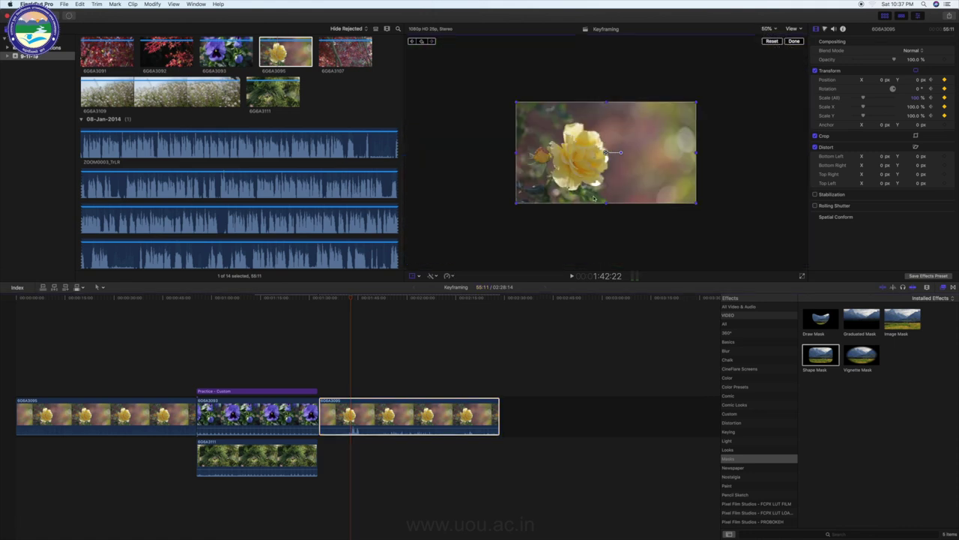
{"action": "left_click_drag", "start_coordinate": [516, 203], "coordinate": [499, 214]}
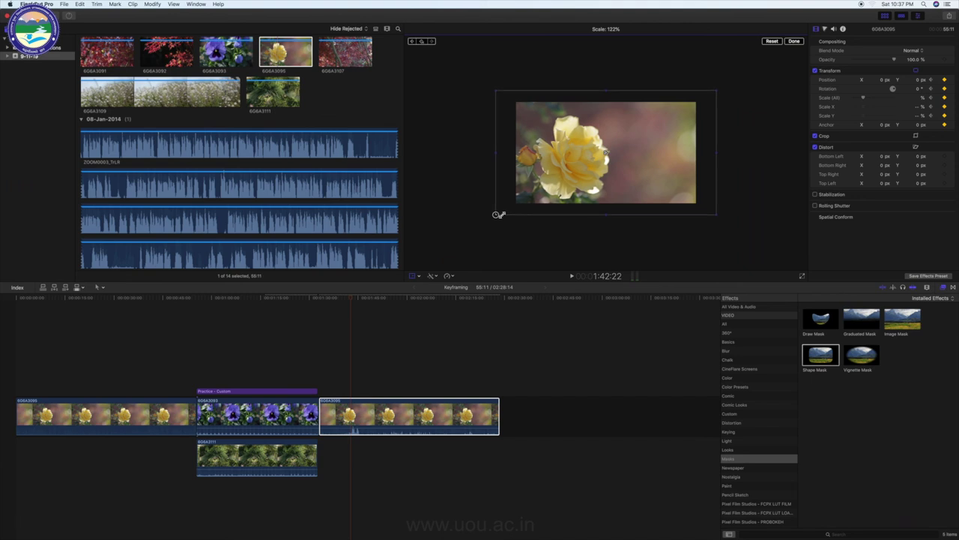
{"action": "mouse_move", "coordinate": [590, 171]}
{"action": "left_mouse_down"}
{"action": "mouse_move", "coordinate": [613, 176]}
{"action": "mouse_move", "coordinate": [640, 152]}
{"action": "left_mouse_up"}
{"action": "left_click_drag", "start_coordinate": [534, 244], "coordinate": [517, 255]}
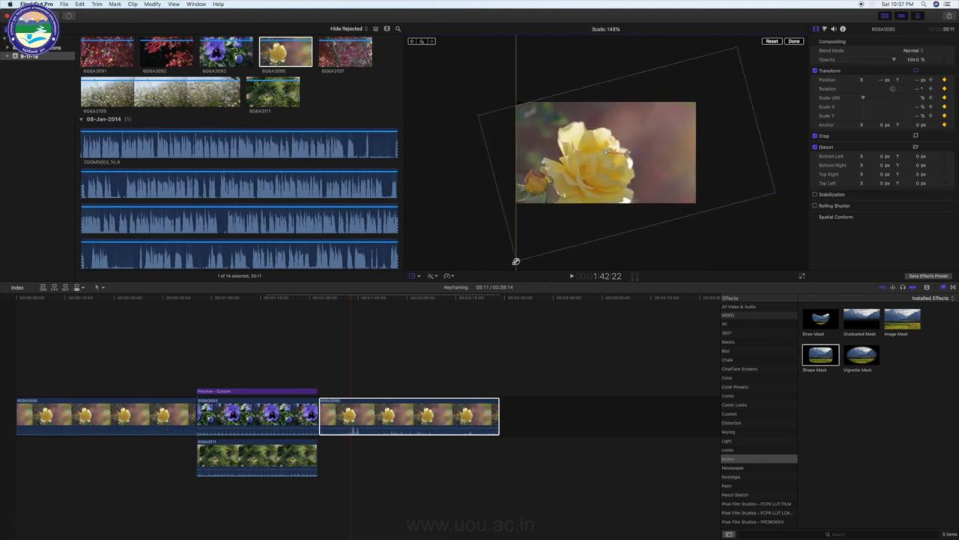
{"action": "left_click_drag", "start_coordinate": [628, 157], "coordinate": [620, 151]}
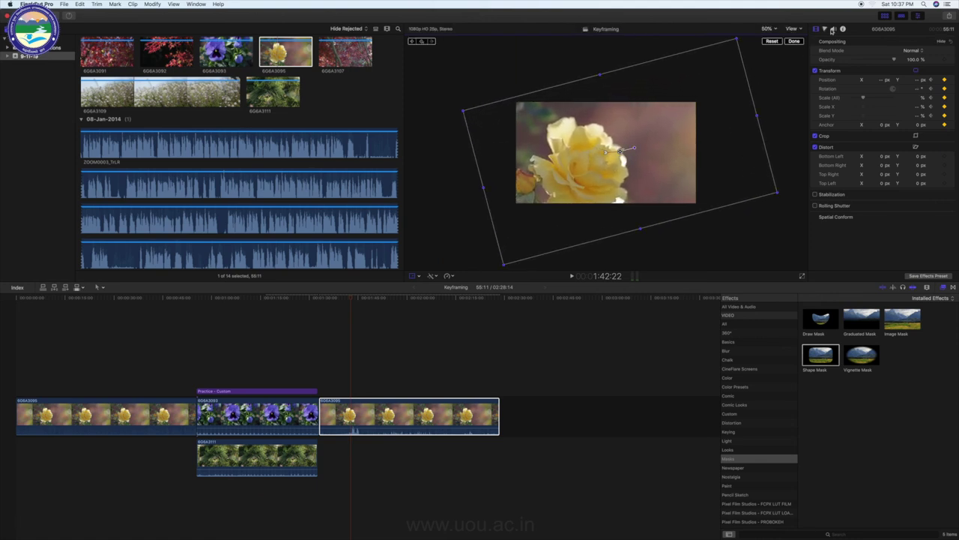
{"action": "left_click", "coordinate": [776, 31]}
{"action": "left_click", "coordinate": [774, 34]}
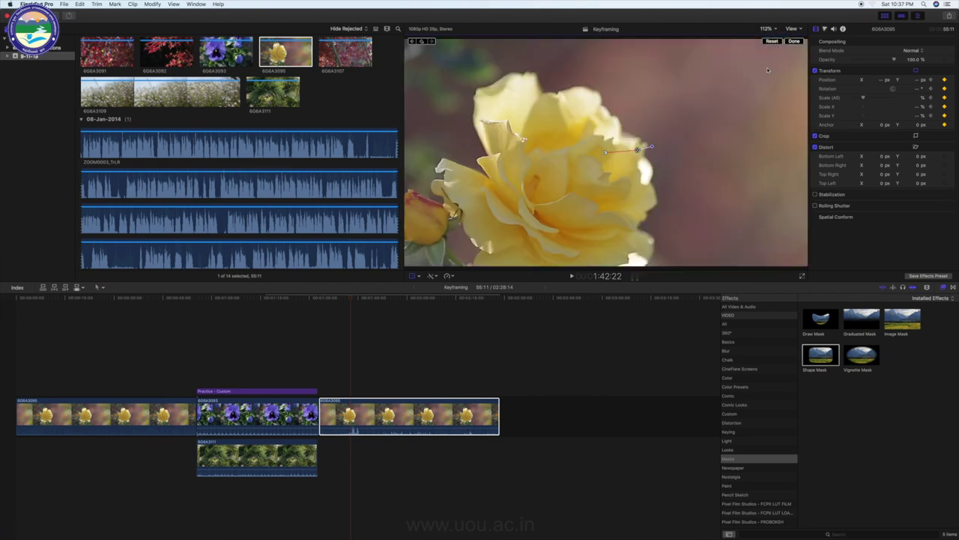
- Play back the rose clip's zoom-and-rotate animation from just before the clip
{"action": "left_click", "coordinate": [314, 298]}
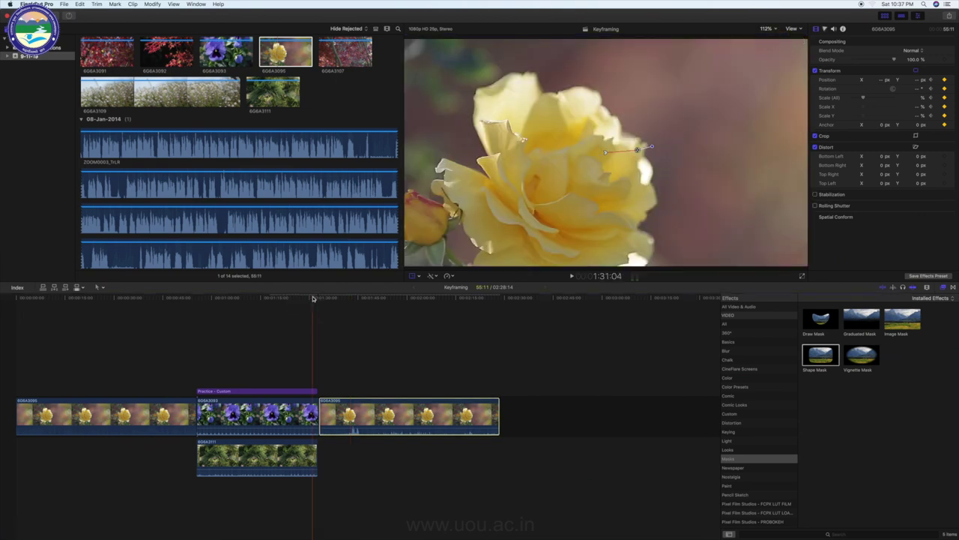
{"action": "key", "text": "space"}
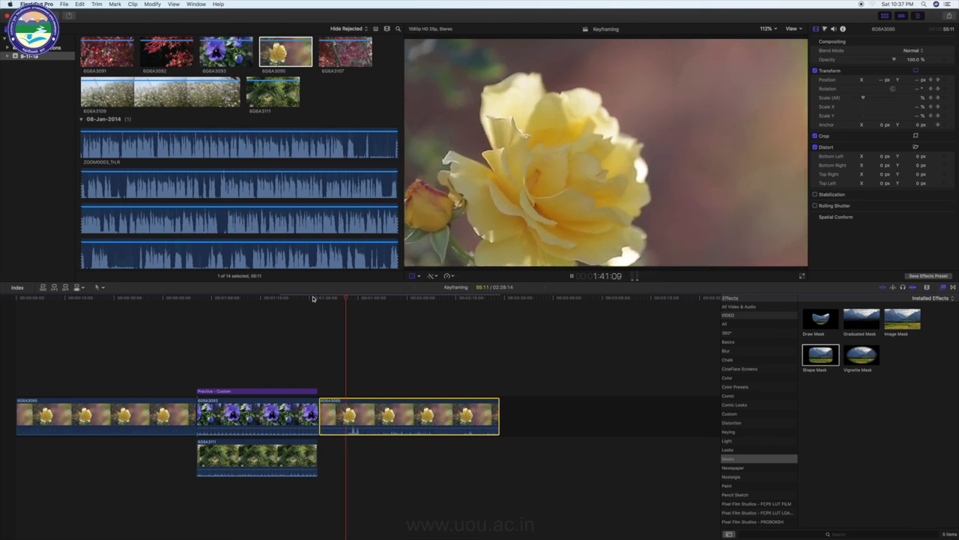
{"action": "key", "text": "space"}
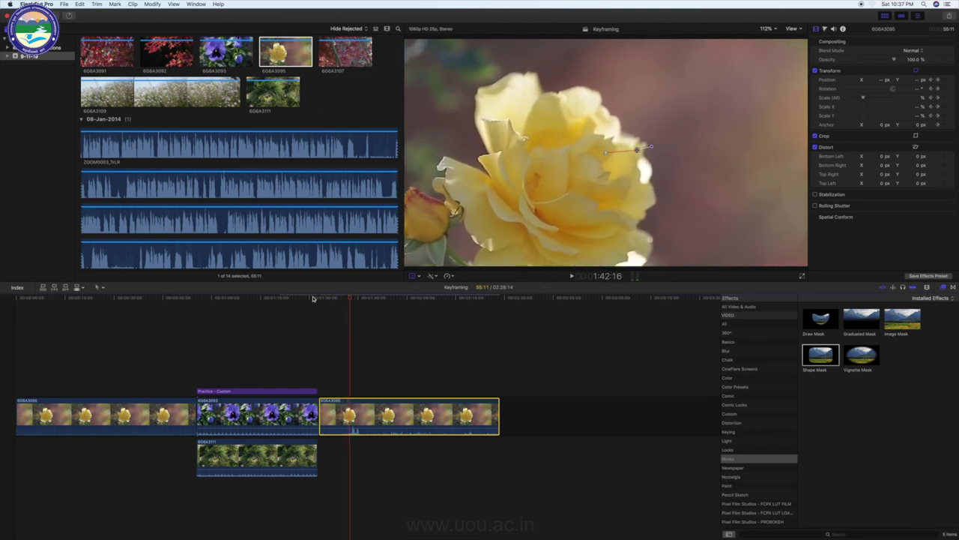